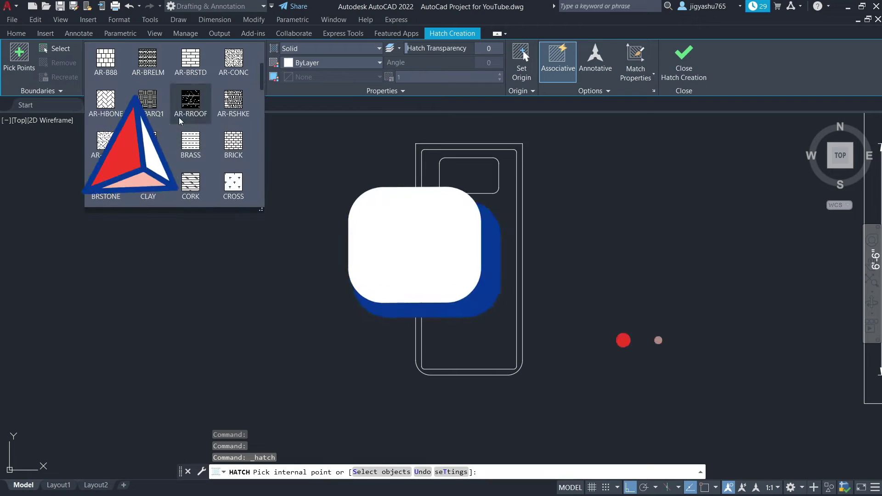
Fill the bed's mattress and pillows with the GR_CURVED yellow-to-orange gradient
{"action": "left_click", "coordinate": [194, 103]}
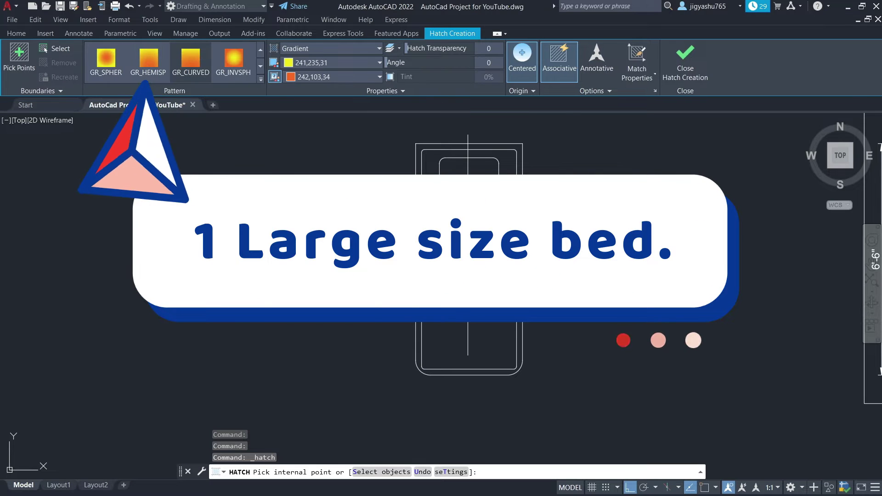
{"action": "left_click", "coordinate": [478, 241]}
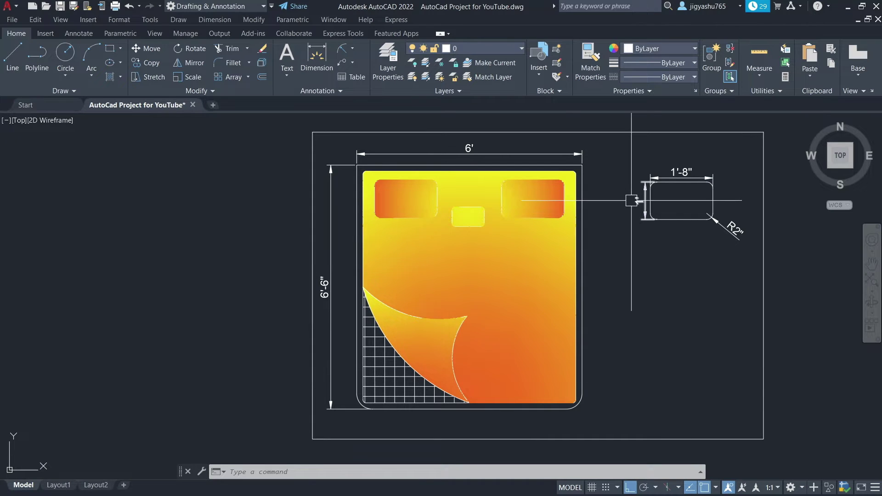
Copy the whole bed drawing, with dimensions and nightstand, to the left of the original
{"action": "scroll", "coordinate": [632, 200], "scroll_direction": "down", "scroll_amount": 2}
{"action": "scroll", "coordinate": [631, 200], "scroll_direction": "down", "scroll_amount": 1}
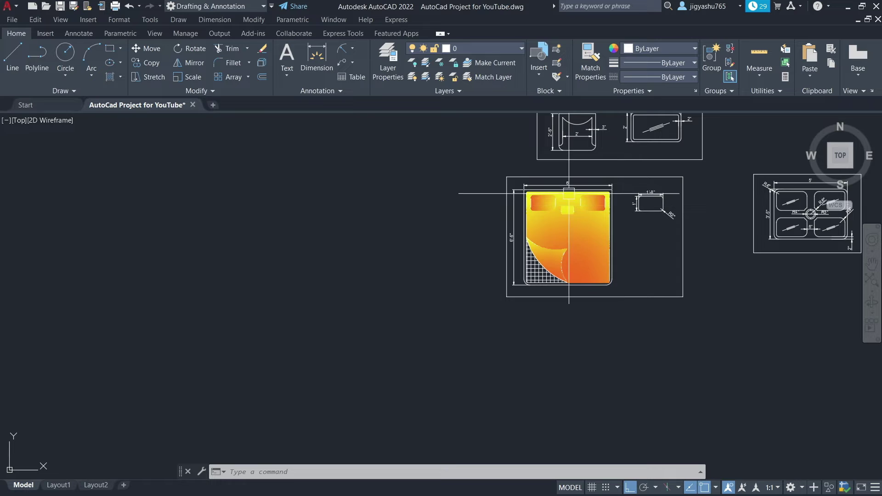
{"action": "left_click", "coordinate": [490, 166]}
{"action": "left_click", "coordinate": [697, 313]}
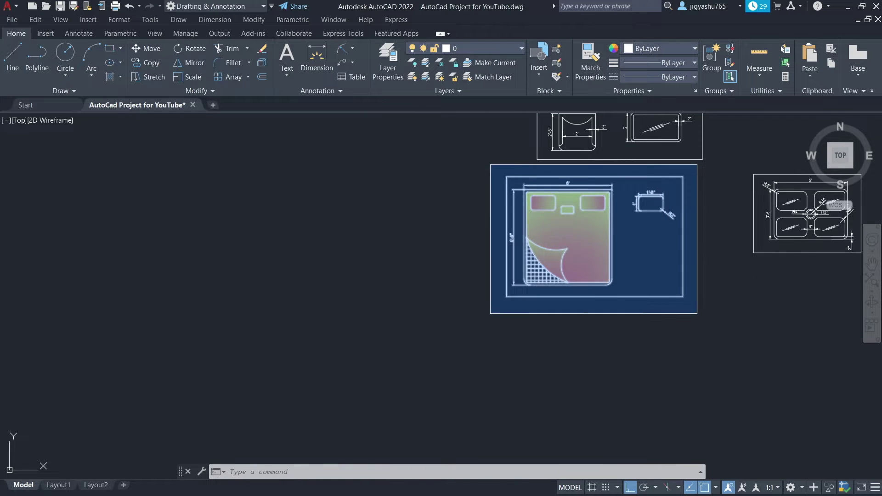
{"action": "left_click", "coordinate": [151, 62]}
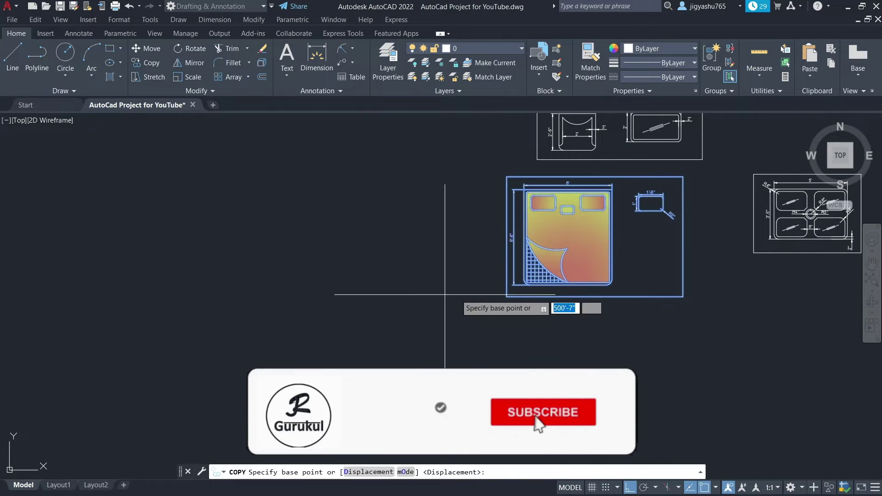
{"action": "left_click", "coordinate": [566, 233]}
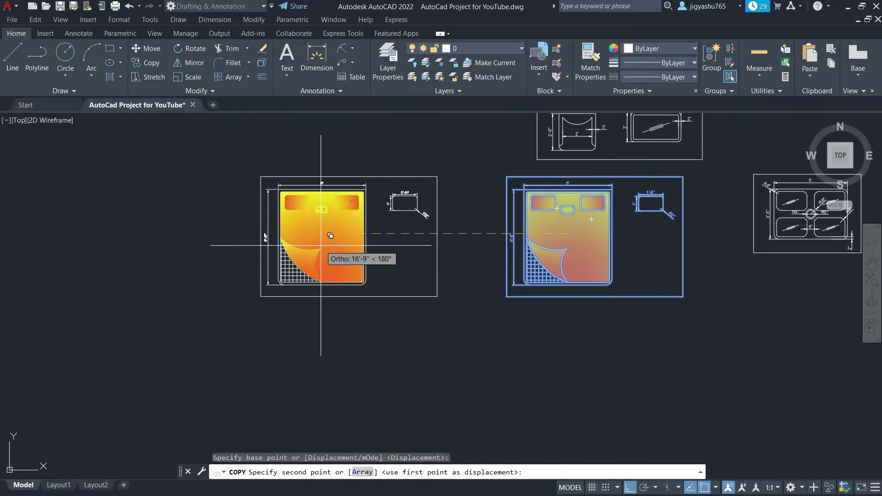
{"action": "left_click", "coordinate": [319, 234]}
{"action": "key", "text": "Escape"}
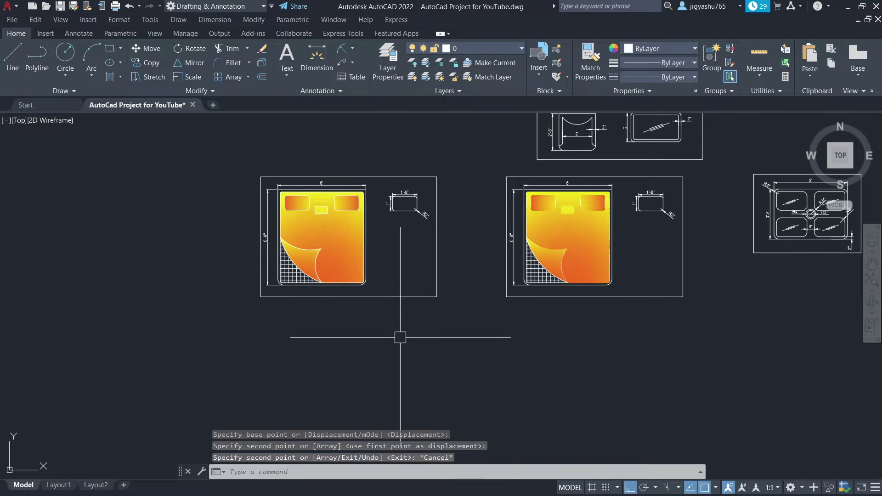
{"action": "scroll", "coordinate": [405, 240], "scroll_direction": "up", "scroll_amount": 1}
{"action": "scroll", "coordinate": [389, 221], "scroll_direction": "up", "scroll_amount": 5}
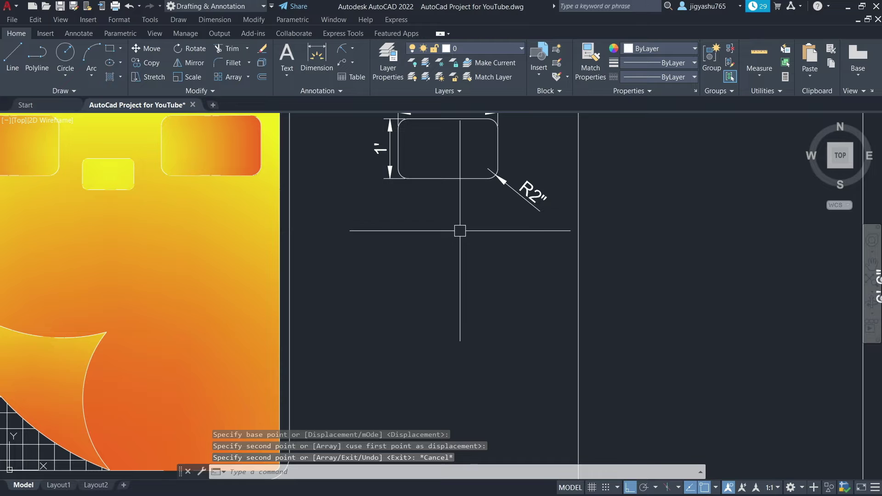
{"action": "left_click", "coordinate": [578, 232]}
Delete the 14 frame, dimension and nightstand objects around the left bed copy
{"action": "scroll", "coordinate": [550, 225], "scroll_direction": "down", "scroll_amount": 5}
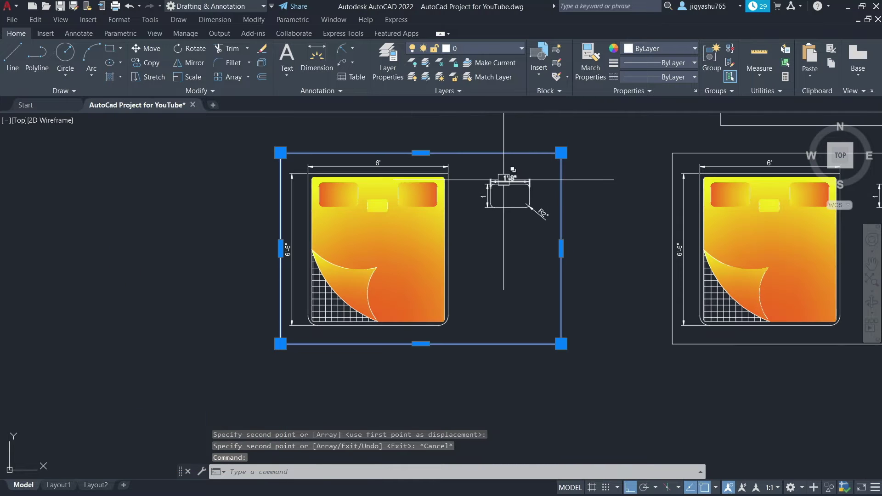
{"action": "left_click", "coordinate": [474, 170]}
{"action": "left_click", "coordinate": [550, 240]}
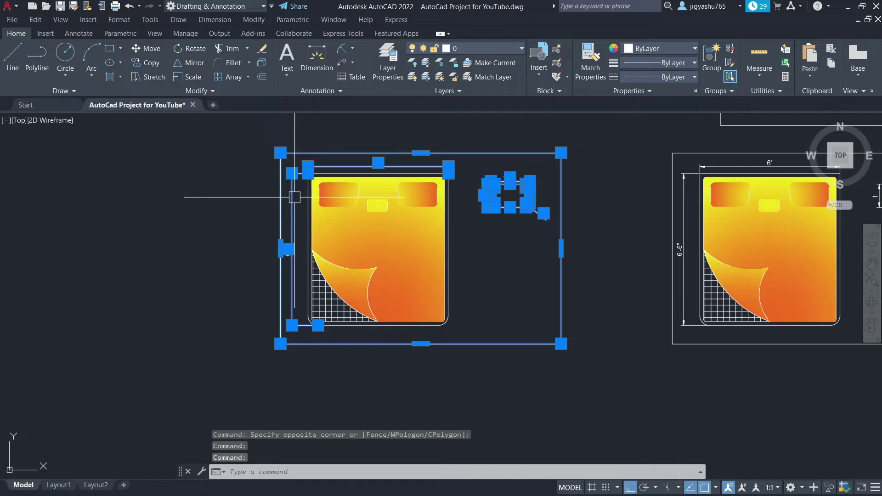
{"action": "key", "text": "Delete"}
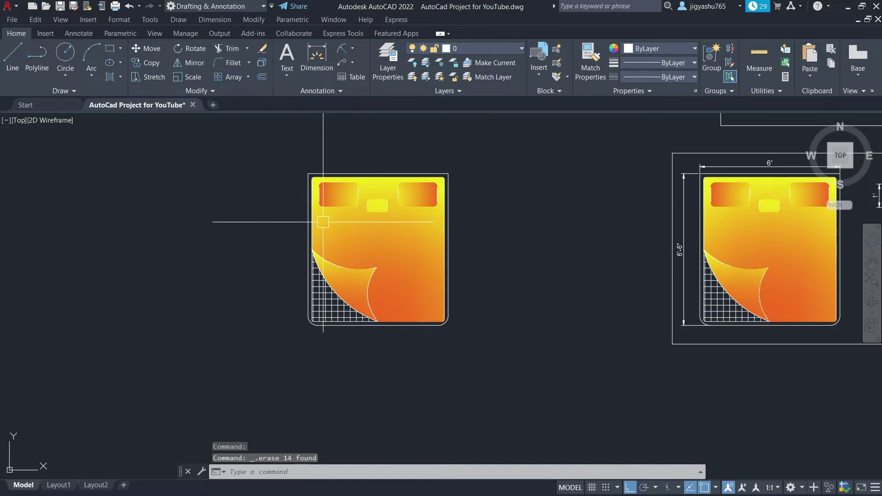
{"action": "scroll", "coordinate": [322, 222], "scroll_direction": "up", "scroll_amount": 4}
{"action": "scroll", "coordinate": [331, 220], "scroll_direction": "down", "scroll_amount": 2}
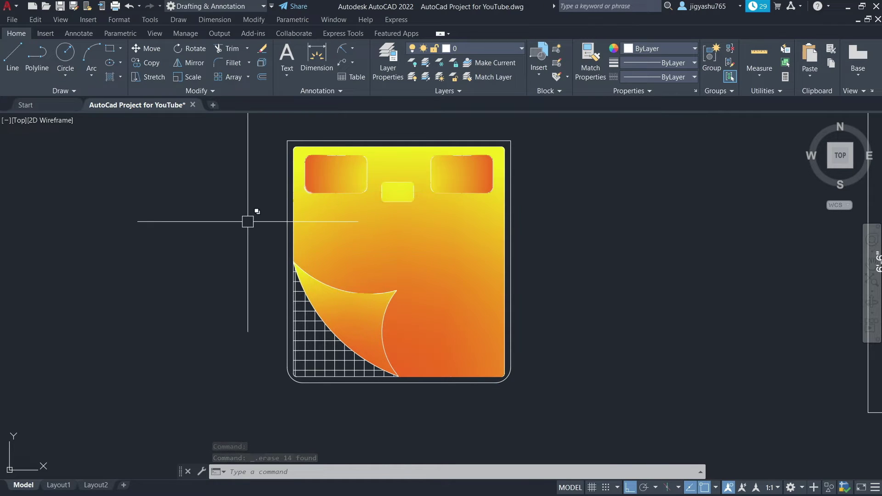
Erase the mattress and sheet-fold gradient fills from the left bed copy
{"action": "left_click", "coordinate": [398, 261]}
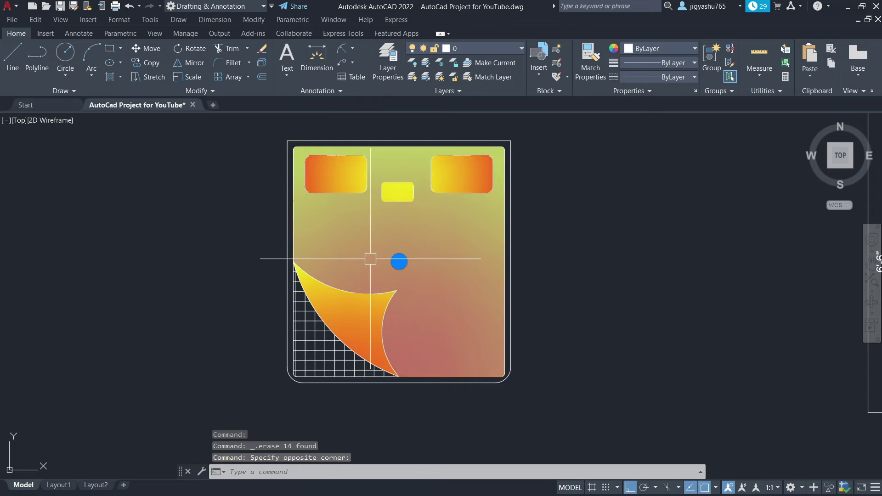
{"action": "right_click", "coordinate": [398, 264]}
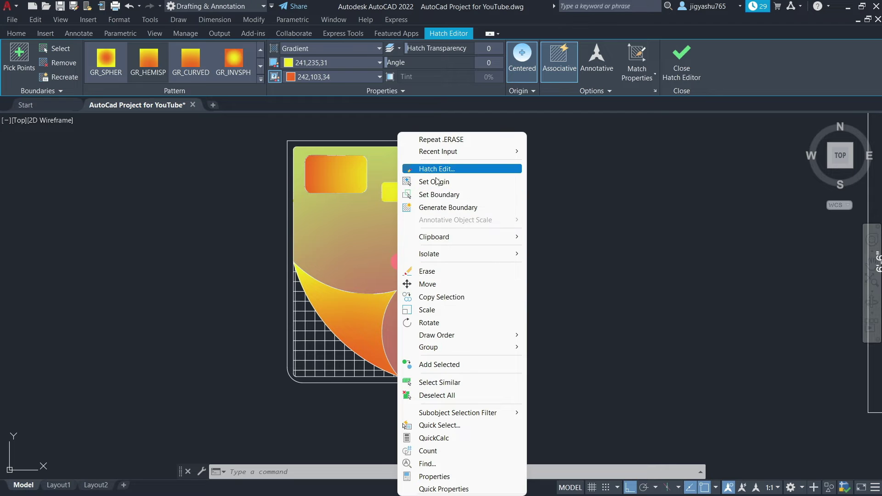
{"action": "left_click", "coordinate": [440, 270]}
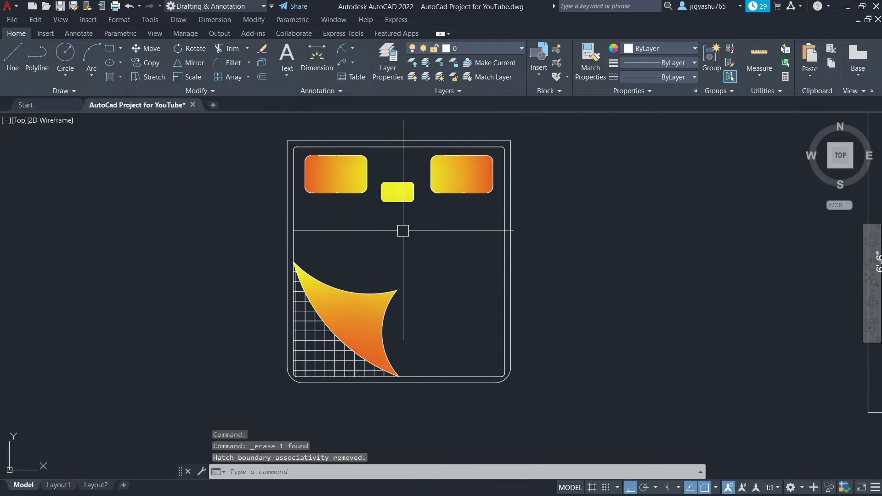
{"action": "left_click", "coordinate": [348, 324]}
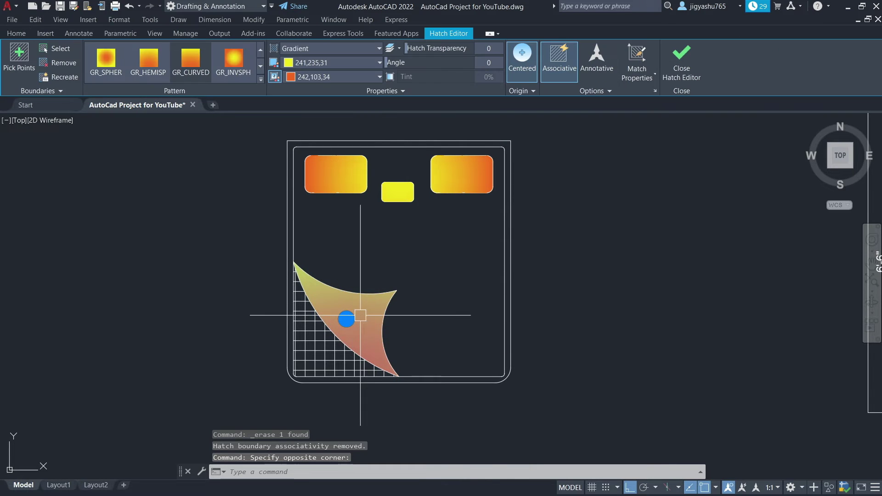
{"action": "right_click", "coordinate": [347, 324]}
{"action": "left_click", "coordinate": [407, 274]}
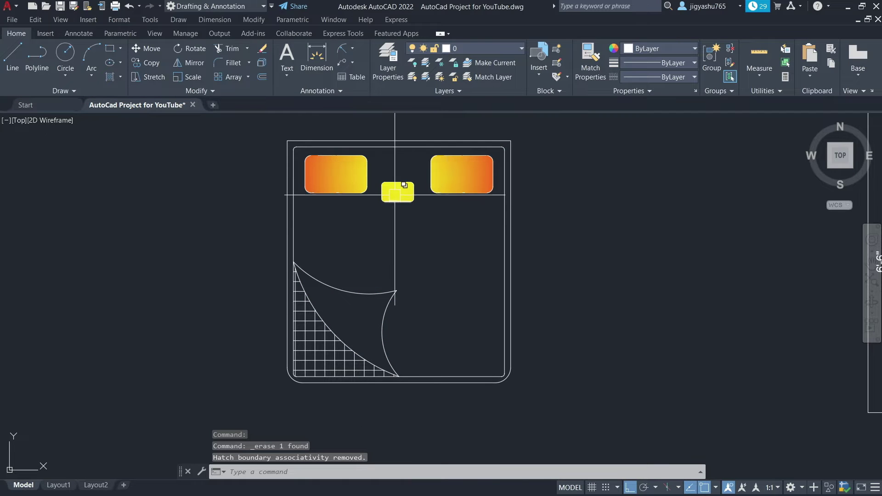
Erase the gradient fills from the small rectangle and both pillows
{"action": "left_click", "coordinate": [379, 168]}
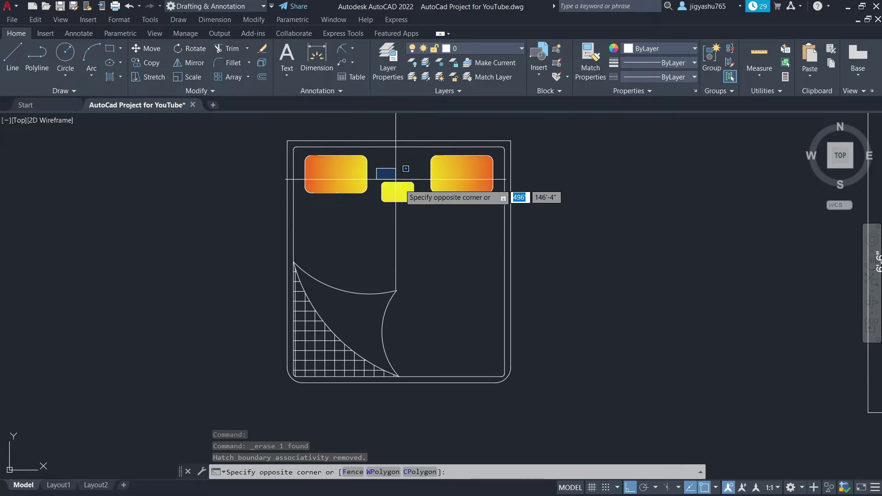
{"action": "left_click", "coordinate": [425, 221]}
{"action": "right_click", "coordinate": [402, 193]}
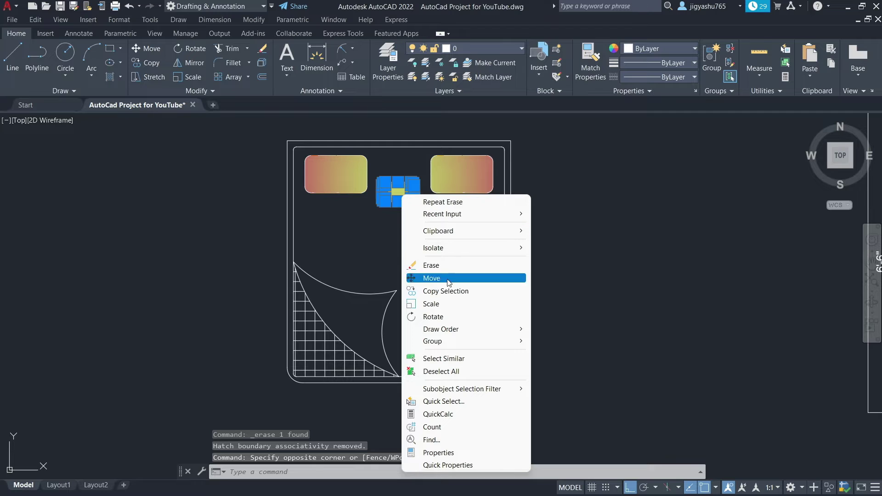
{"action": "left_click", "coordinate": [444, 264]}
{"action": "left_click", "coordinate": [428, 207]}
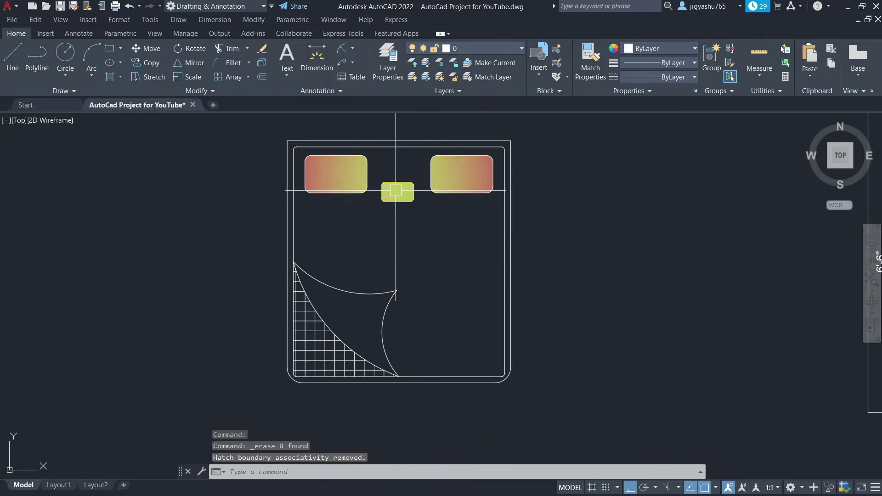
{"action": "left_click", "coordinate": [414, 191]}
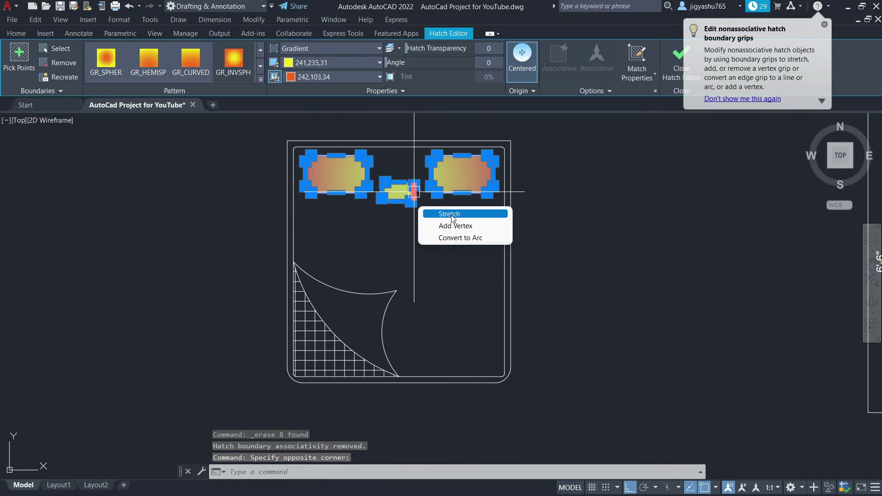
{"action": "left_click", "coordinate": [401, 224]}
{"action": "key", "text": "Escape"}
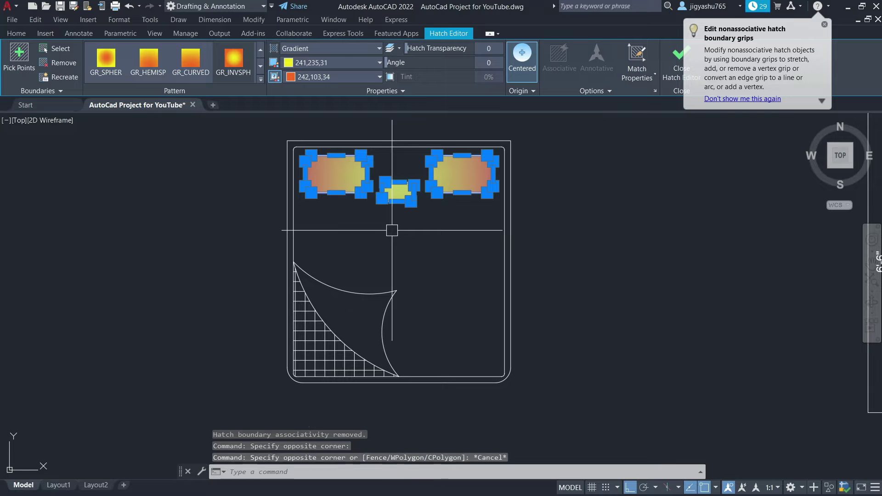
{"action": "key", "text": "Escape"}
{"action": "left_click_drag", "start_coordinate": [483, 138], "coordinate": [395, 198]}
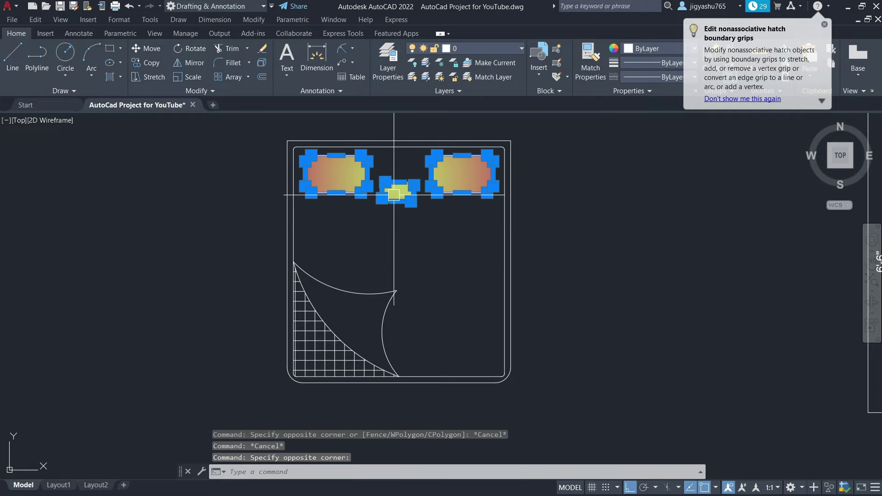
{"action": "right_click", "coordinate": [394, 198]}
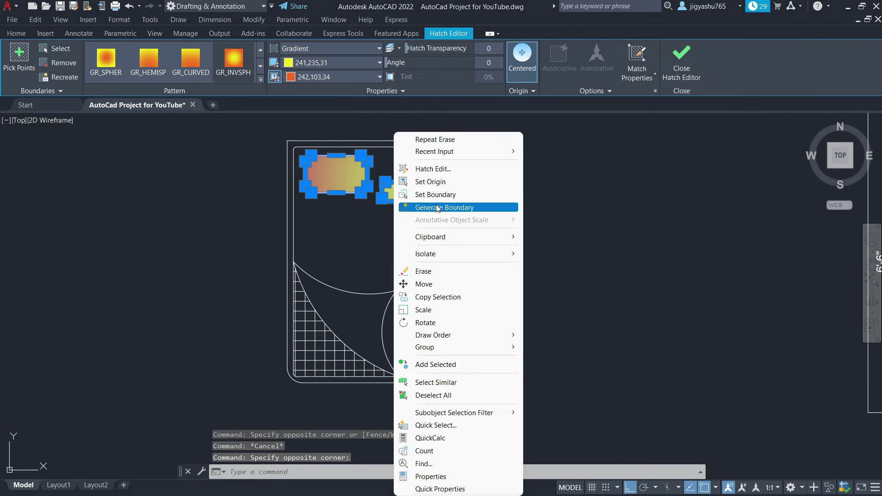
{"action": "left_click", "coordinate": [422, 272]}
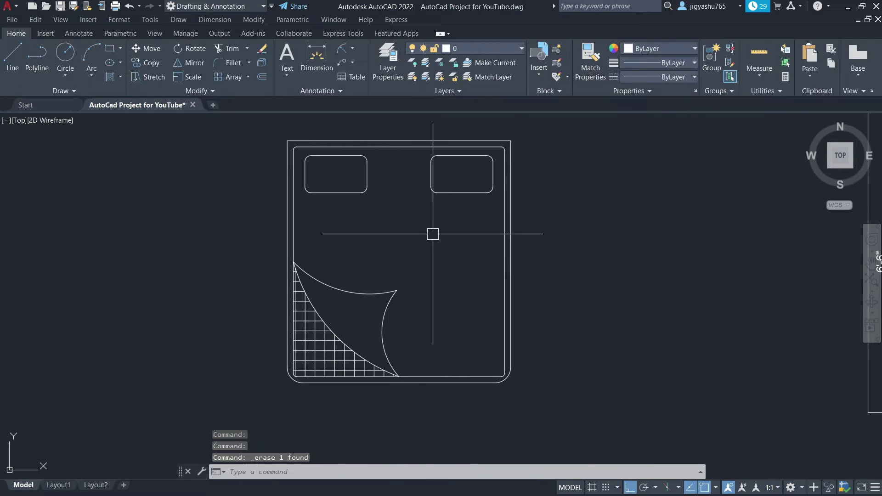
Erase the sheet-fold arcs and grid crosshatch from the bed copy's corner
{"action": "scroll", "coordinate": [431, 236], "scroll_direction": "down", "scroll_amount": 2}
{"action": "scroll", "coordinate": [433, 234], "scroll_direction": "down", "scroll_amount": 2}
{"action": "scroll", "coordinate": [433, 234], "scroll_direction": "up", "scroll_amount": 4}
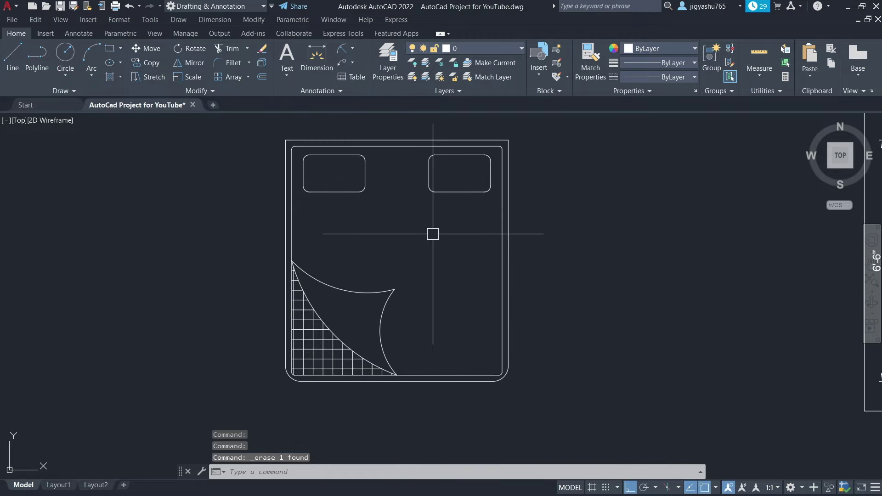
{"action": "left_click", "coordinate": [340, 288]}
{"action": "left_click", "coordinate": [380, 330]}
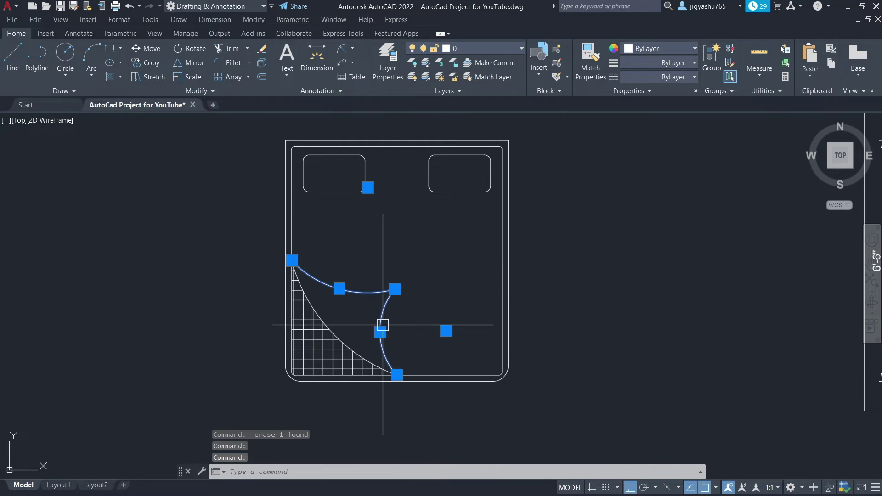
{"action": "left_click", "coordinate": [334, 338]}
{"action": "left_click", "coordinate": [377, 395]}
{"action": "right_click", "coordinate": [327, 343]}
{"action": "left_click", "coordinate": [369, 137]}
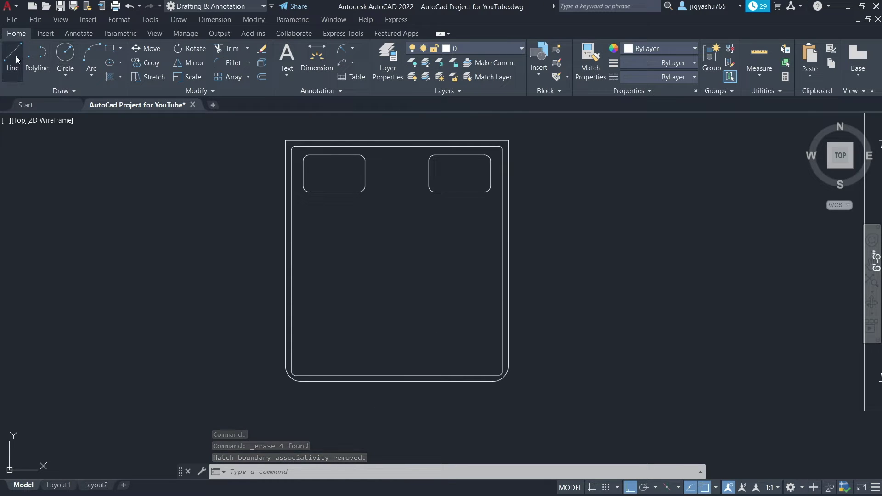
{"action": "left_click", "coordinate": [13, 77]}
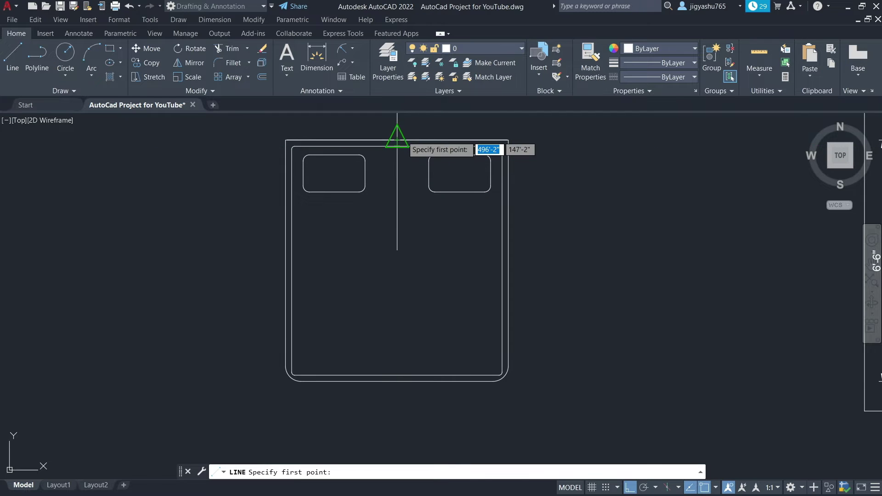
Draw a vertical divider line from the bed's top-edge midpoint to its bottom-edge midpoint
{"action": "left_click", "coordinate": [397, 140]}
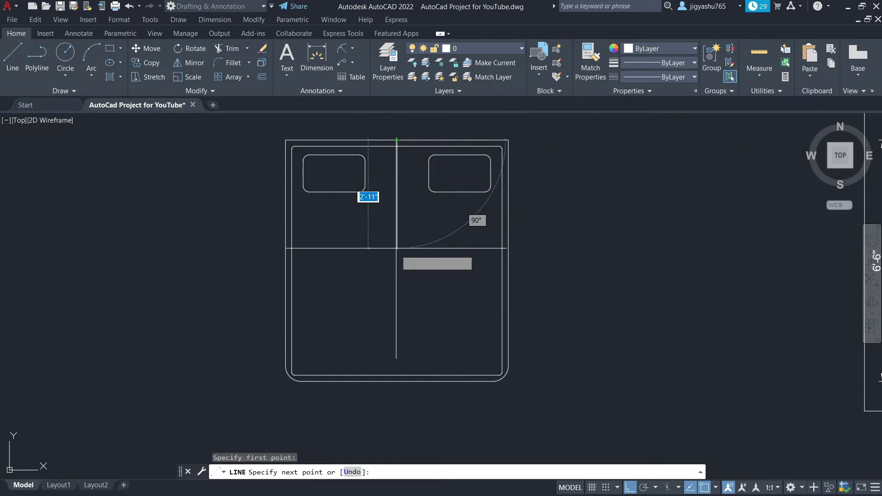
{"action": "left_click", "coordinate": [397, 381]}
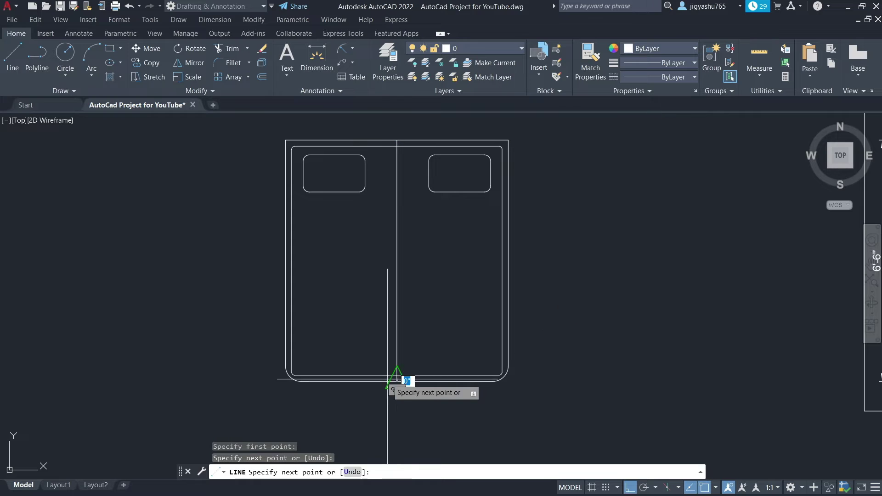
{"action": "key", "text": "Escape"}
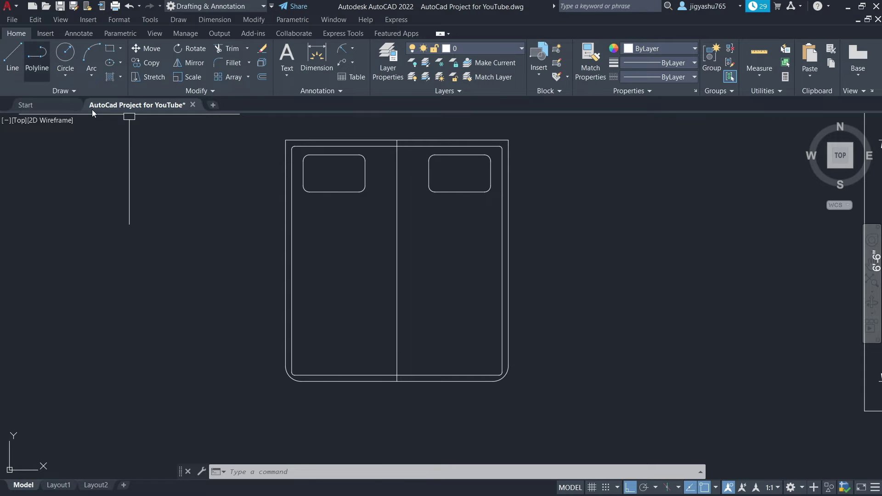
Window-select the left half's lines and bottom line, then clear the selection
{"action": "left_click", "coordinate": [257, 126]}
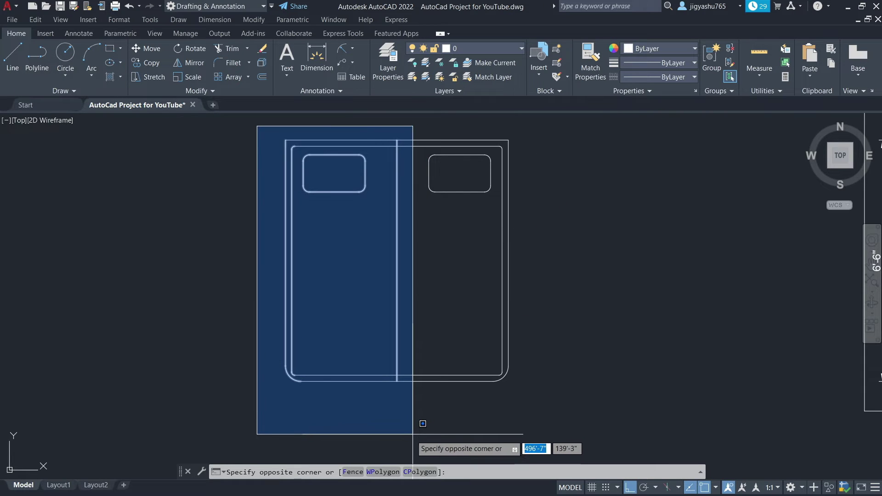
{"action": "left_click", "coordinate": [403, 446]}
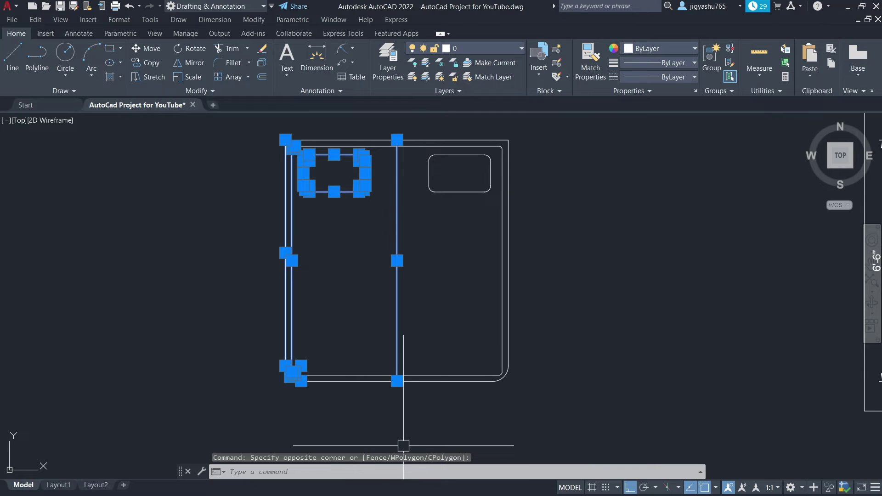
{"action": "left_click", "coordinate": [358, 387]}
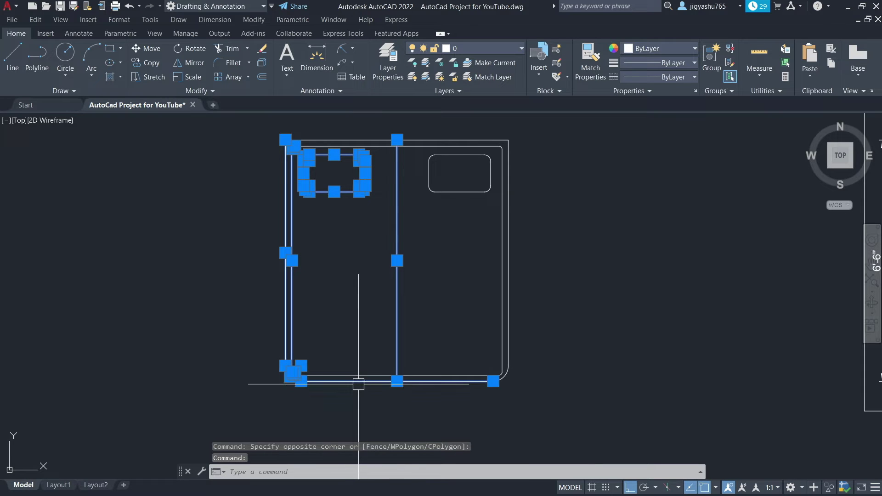
{"action": "key", "text": "Escape"}
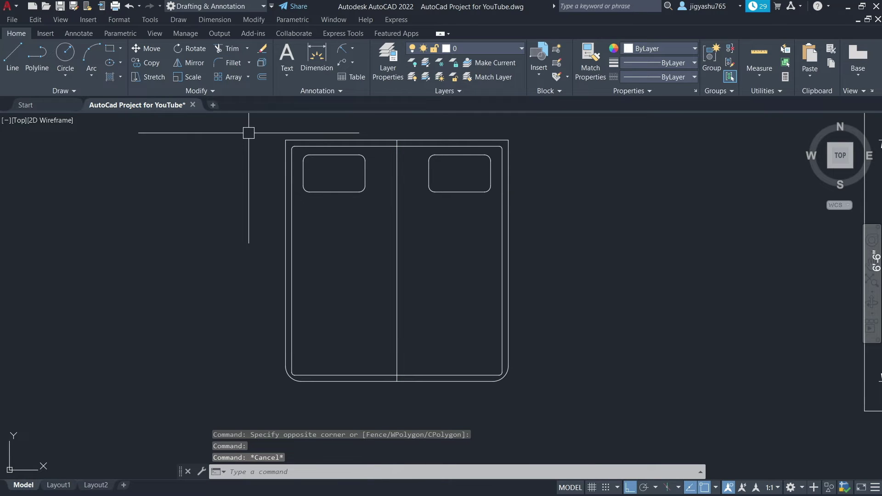
Break the top edge and inner top line at the divider using Break at Point
{"action": "left_click", "coordinate": [210, 91]}
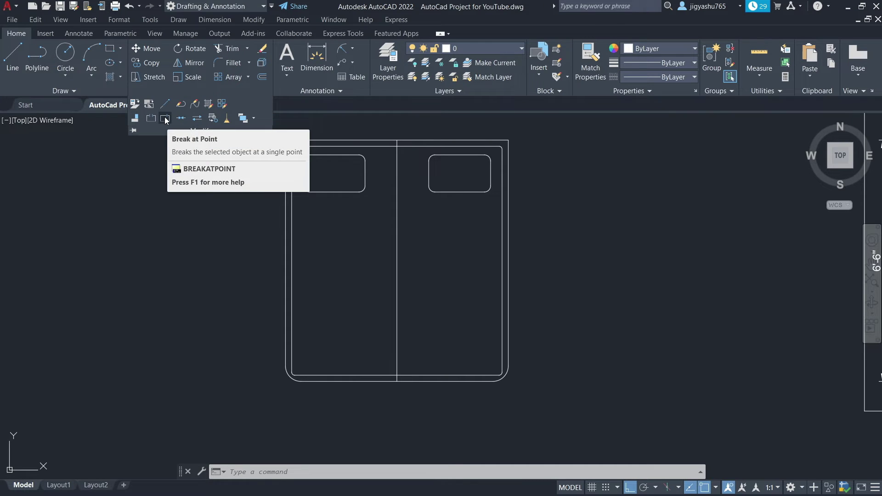
{"action": "left_click", "coordinate": [151, 118]}
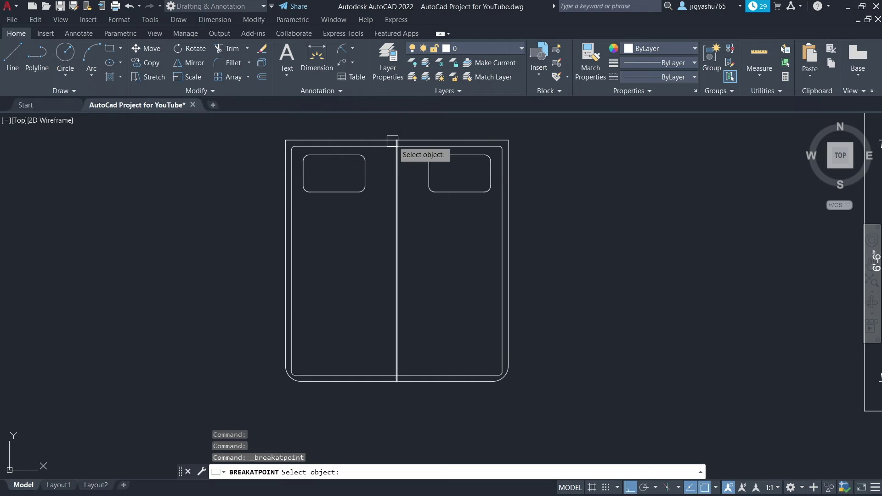
{"action": "scroll", "coordinate": [398, 138], "scroll_direction": "up", "scroll_amount": 5}
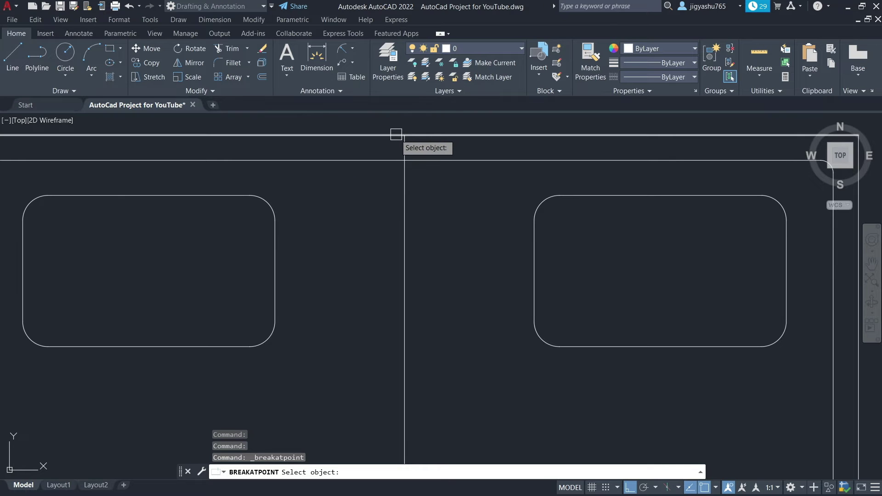
{"action": "left_click", "coordinate": [389, 135]}
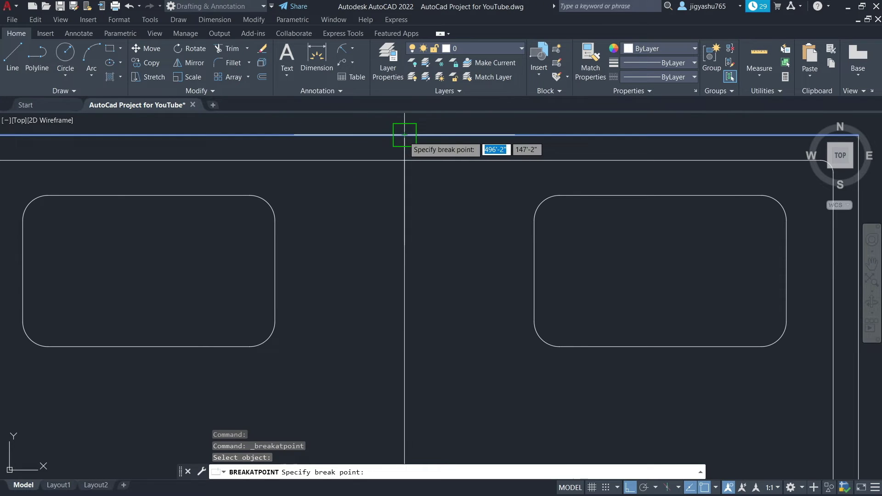
{"action": "left_click", "coordinate": [405, 135]}
{"action": "scroll", "coordinate": [340, 158], "scroll_direction": "down", "scroll_amount": 4}
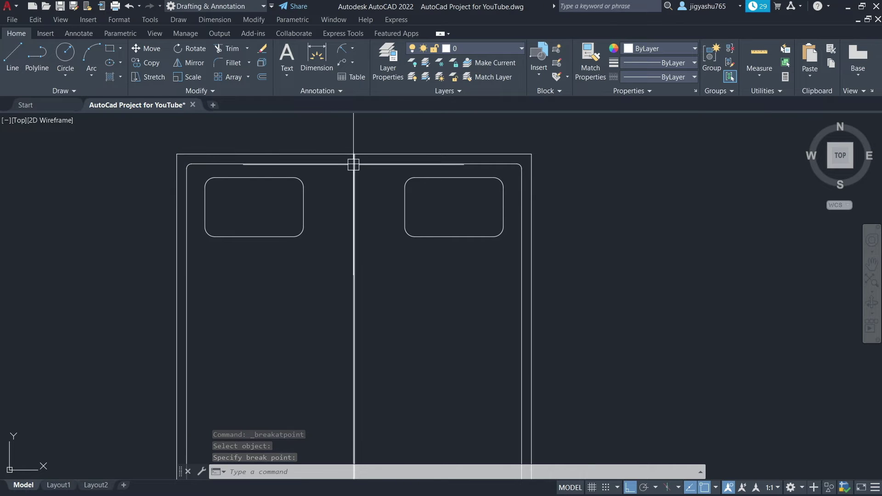
{"action": "left_click", "coordinate": [299, 164]}
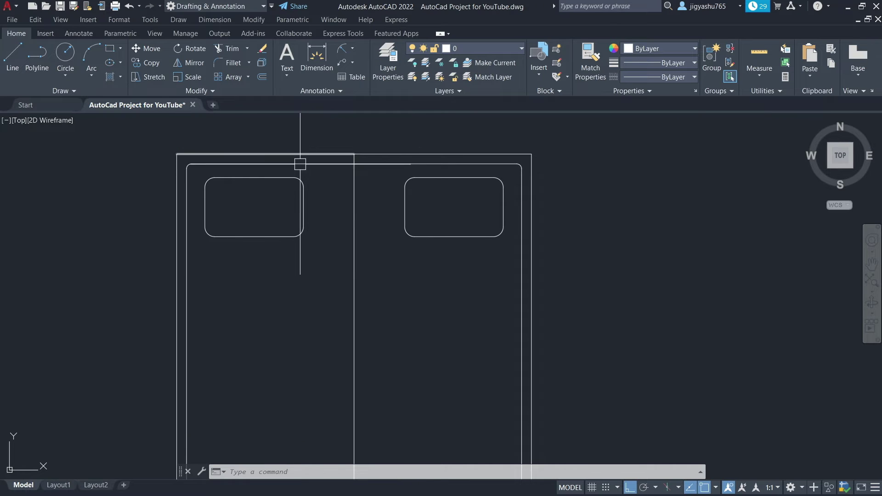
Break the inner top line at its midpoint with a repeated Break at Point
{"action": "right_click", "coordinate": [353, 196]}
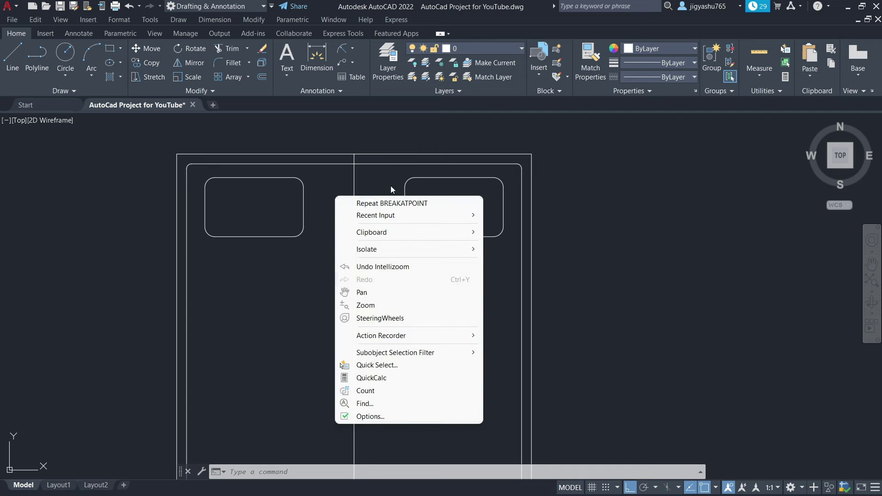
{"action": "left_click", "coordinate": [394, 209]}
{"action": "left_click", "coordinate": [346, 163]}
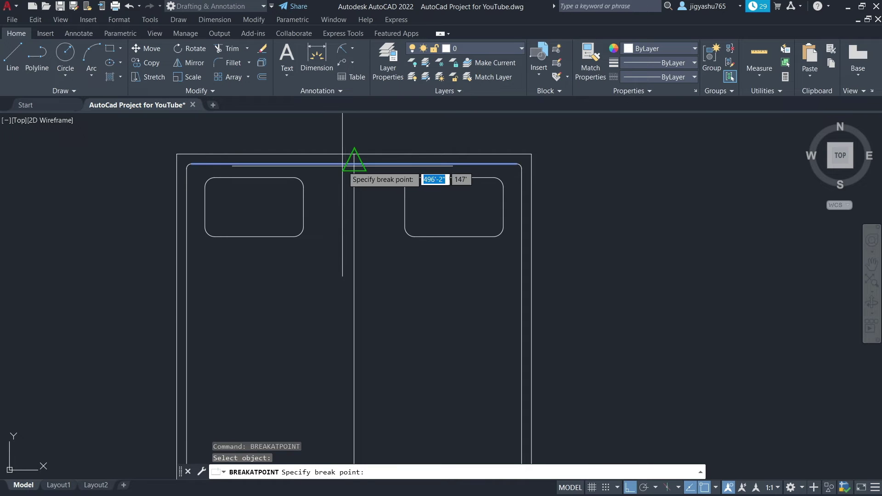
{"action": "left_click", "coordinate": [354, 164]}
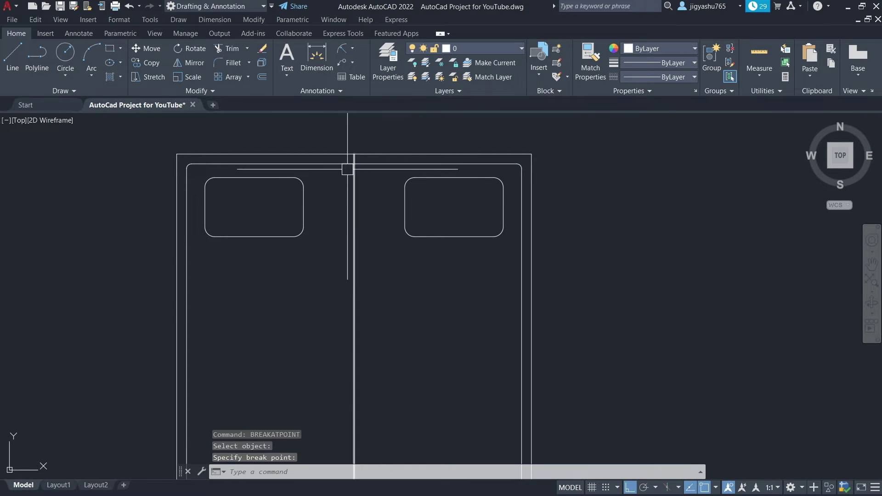
{"action": "scroll", "coordinate": [330, 186], "scroll_direction": "down", "scroll_amount": 5}
{"action": "scroll", "coordinate": [326, 276], "scroll_direction": "up", "scroll_amount": 5}
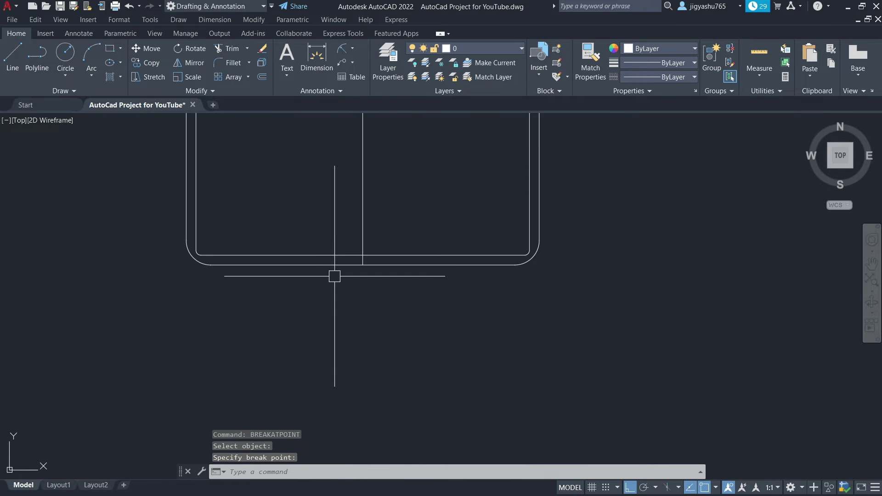
Break the inner bottom line at the divider, then cancel the outer bottom break
{"action": "right_click", "coordinate": [337, 230]}
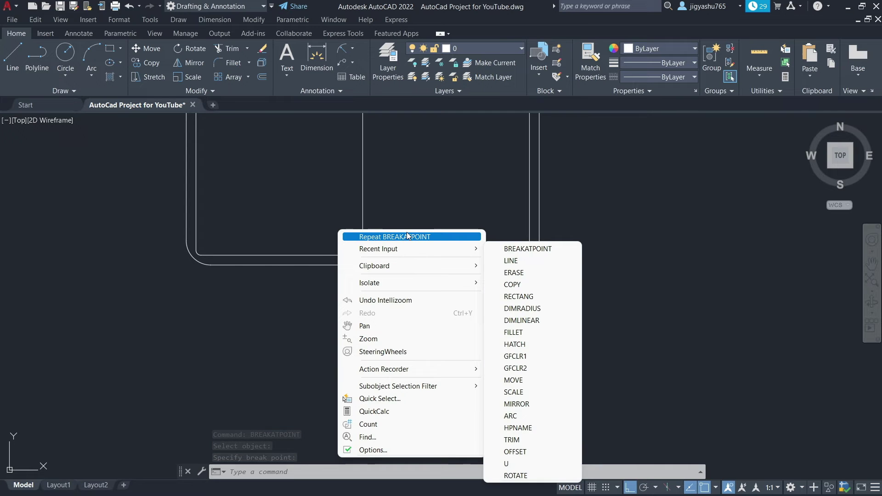
{"action": "left_click", "coordinate": [409, 236]}
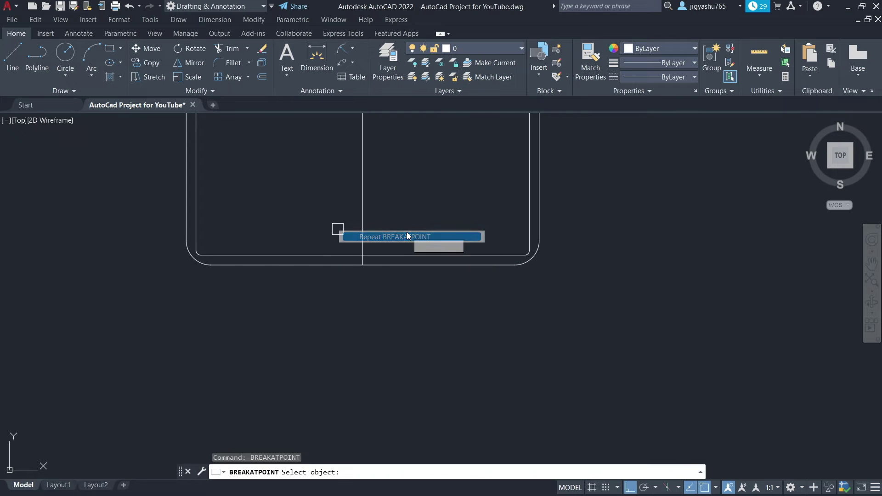
{"action": "left_click", "coordinate": [348, 254]}
{"action": "left_click", "coordinate": [363, 255]}
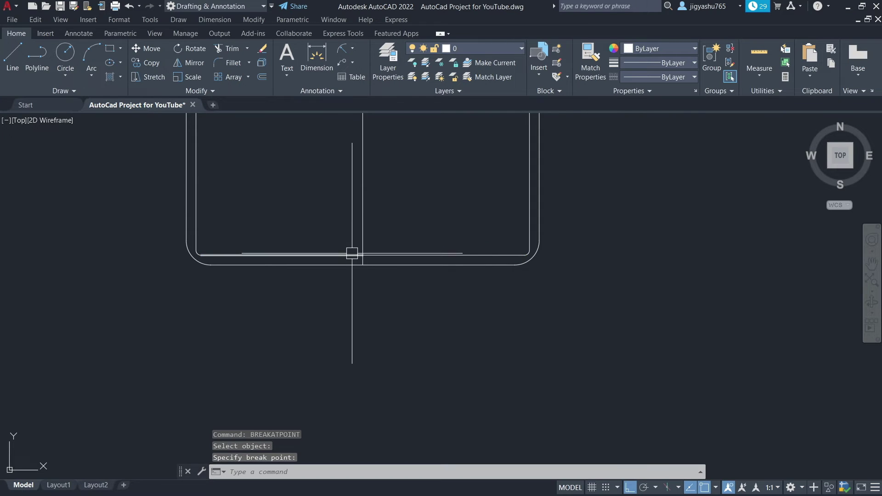
{"action": "right_click", "coordinate": [351, 254]}
{"action": "left_click", "coordinate": [378, 225]}
{"action": "scroll", "coordinate": [367, 264], "scroll_direction": "up", "scroll_amount": 3}
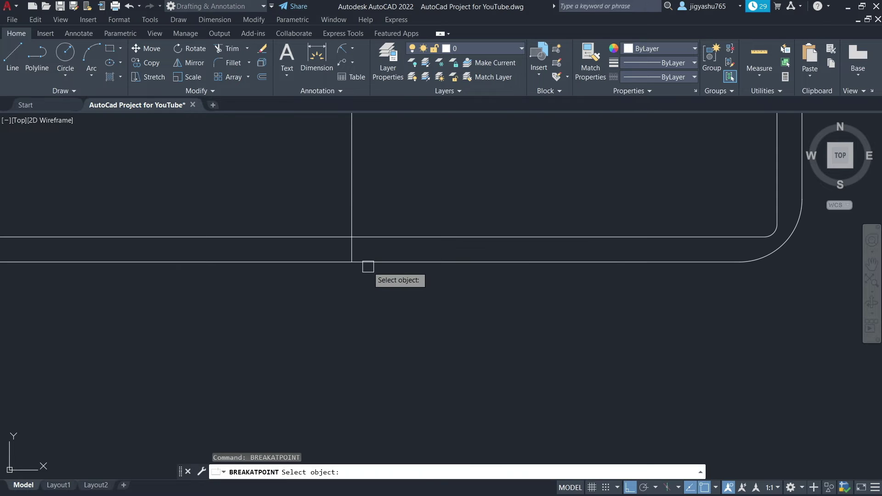
{"action": "left_click", "coordinate": [351, 261]}
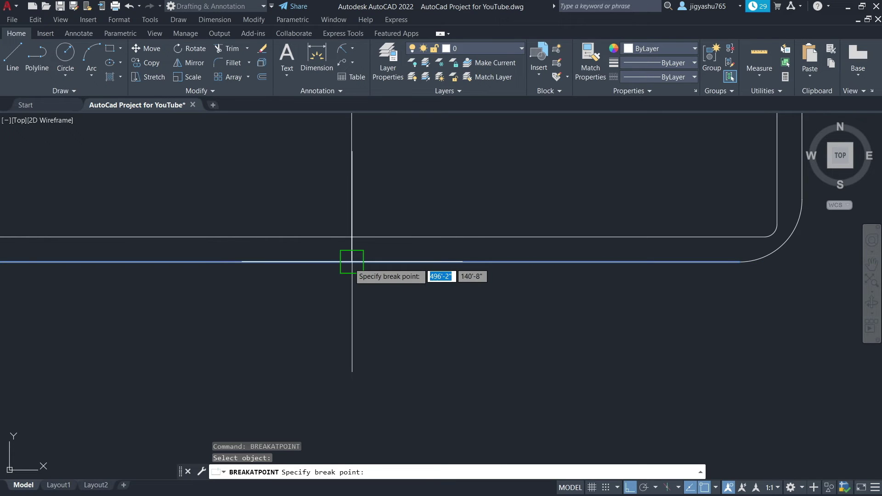
{"action": "key", "text": "Escape"}
{"action": "scroll", "coordinate": [417, 236], "scroll_direction": "down", "scroll_amount": 4}
{"action": "scroll", "coordinate": [420, 277], "scroll_direction": "down", "scroll_amount": 2}
Shift the bed's left half leftward with MOVE, leaving a gap between the halves
{"action": "scroll", "coordinate": [433, 265], "scroll_direction": "down", "scroll_amount": 3}
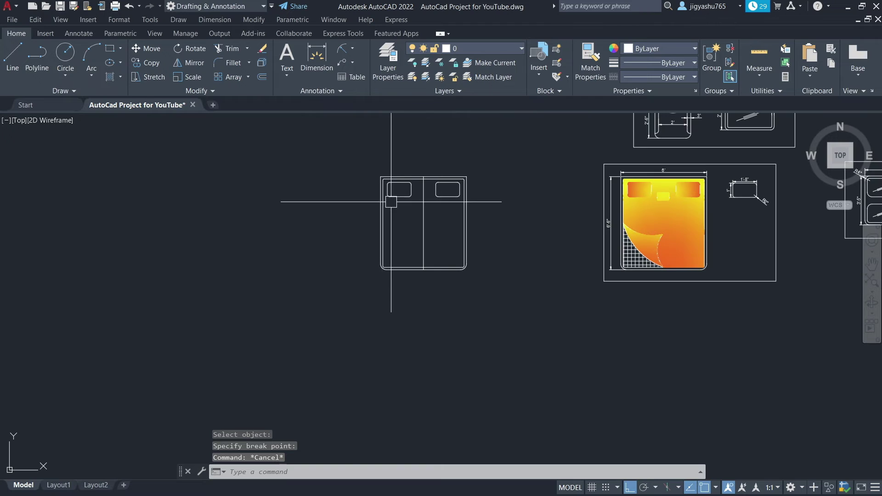
{"action": "left_click", "coordinate": [364, 162]}
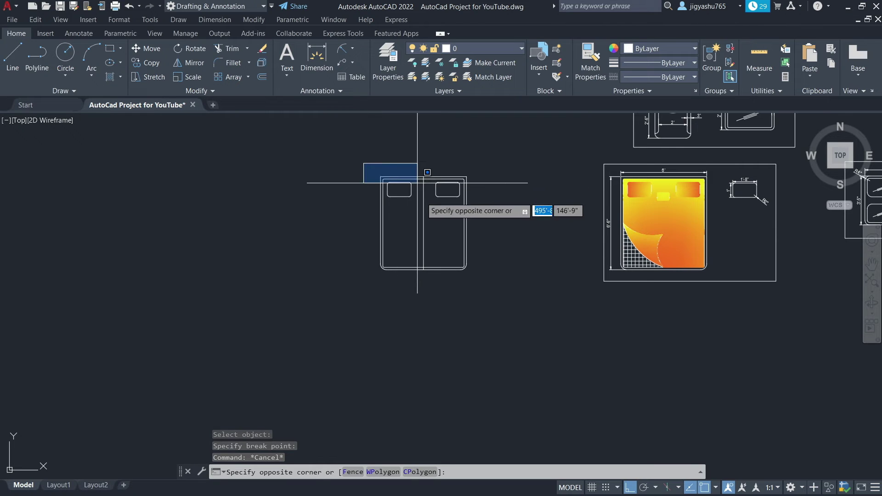
{"action": "left_click", "coordinate": [429, 297]}
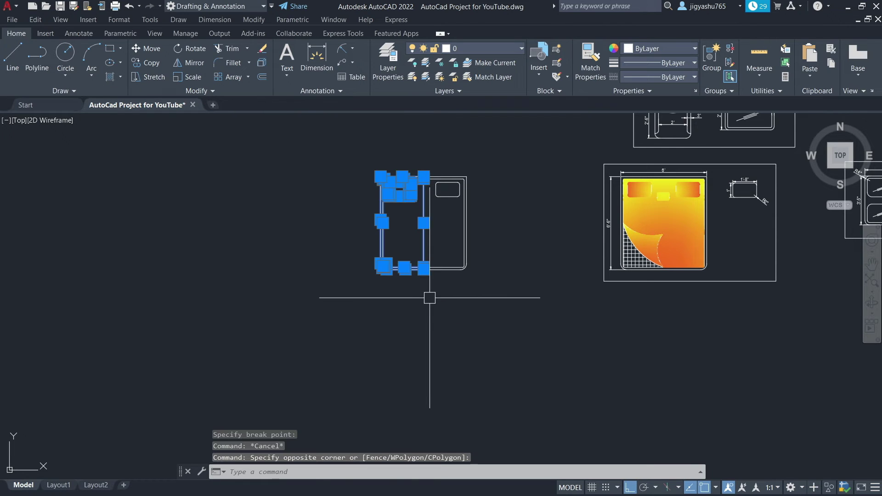
{"action": "left_click", "coordinate": [152, 49]}
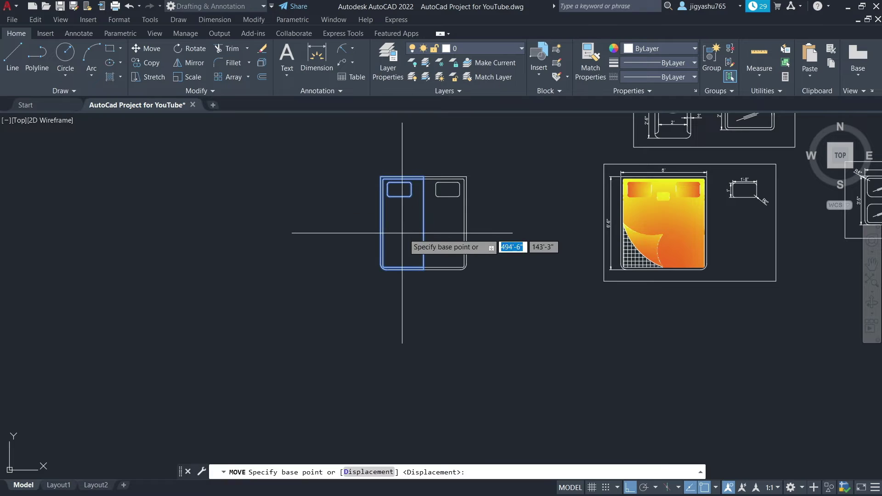
{"action": "left_click", "coordinate": [423, 223]}
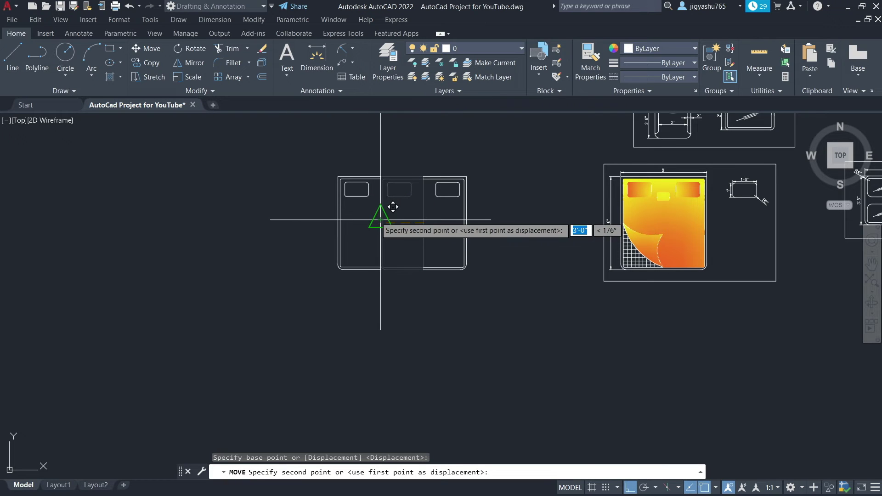
{"action": "key", "text": "Escape"}
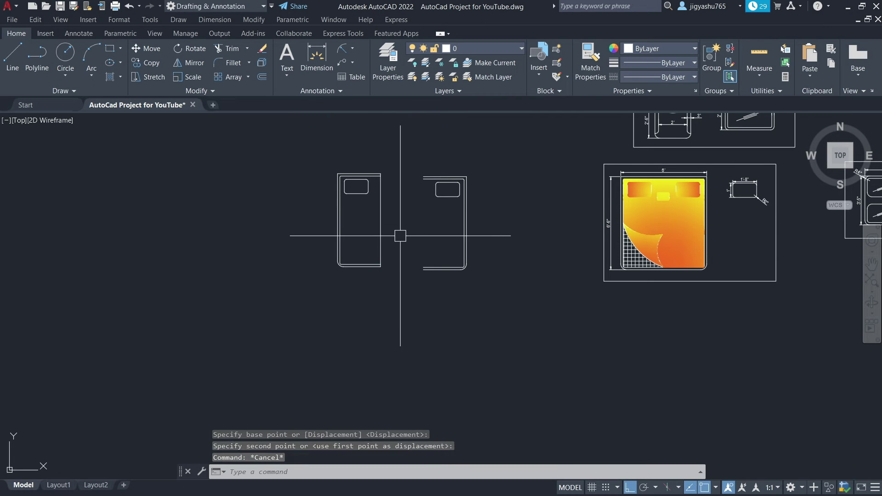
Draw a vertical line straight down the bed along the right half's side
{"action": "left_click", "coordinate": [13, 55]}
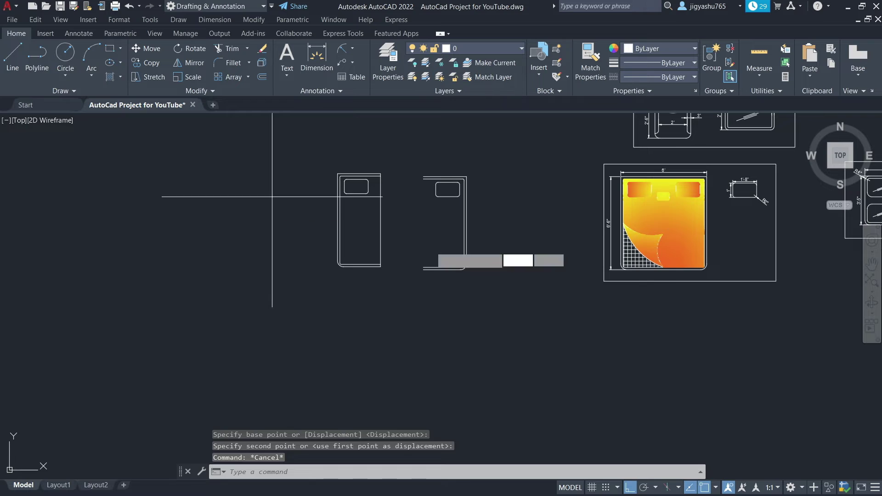
{"action": "scroll", "coordinate": [423, 183], "scroll_direction": "up", "scroll_amount": 4}
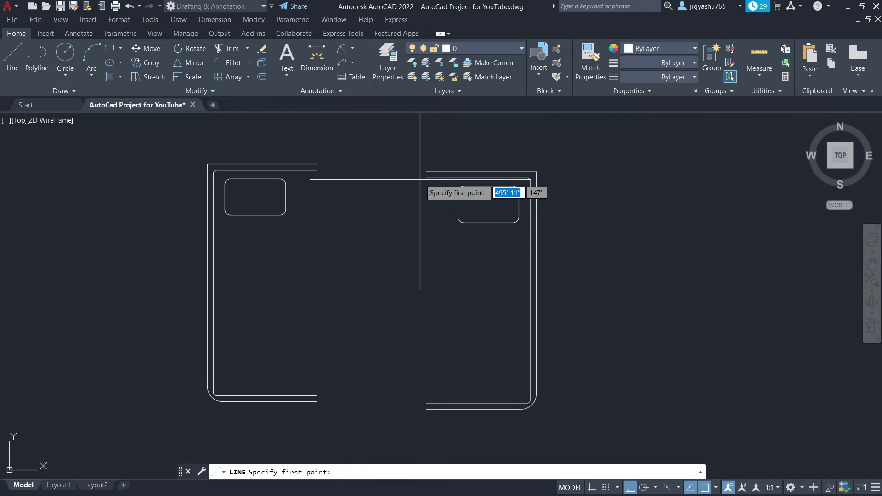
{"action": "left_click", "coordinate": [427, 171]}
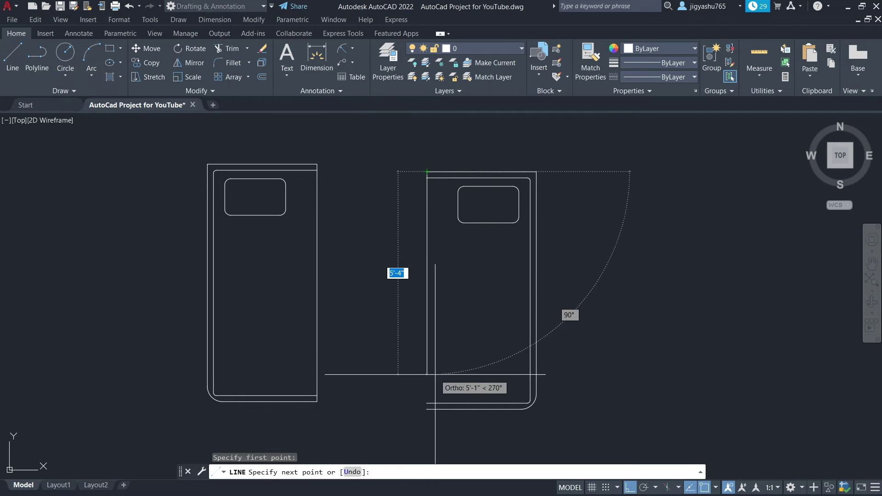
{"action": "left_click", "coordinate": [426, 408]}
{"action": "key", "text": "Escape"}
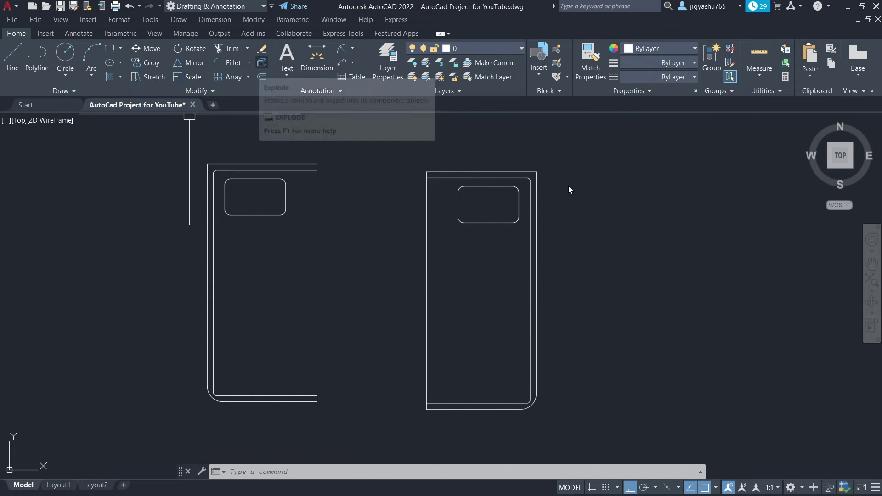
{"action": "left_click", "coordinate": [517, 144]}
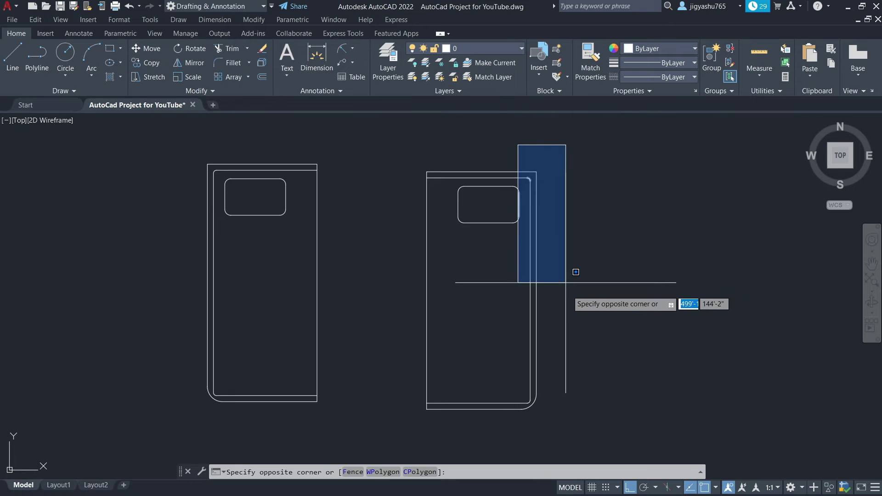
{"action": "left_click", "coordinate": [565, 434]}
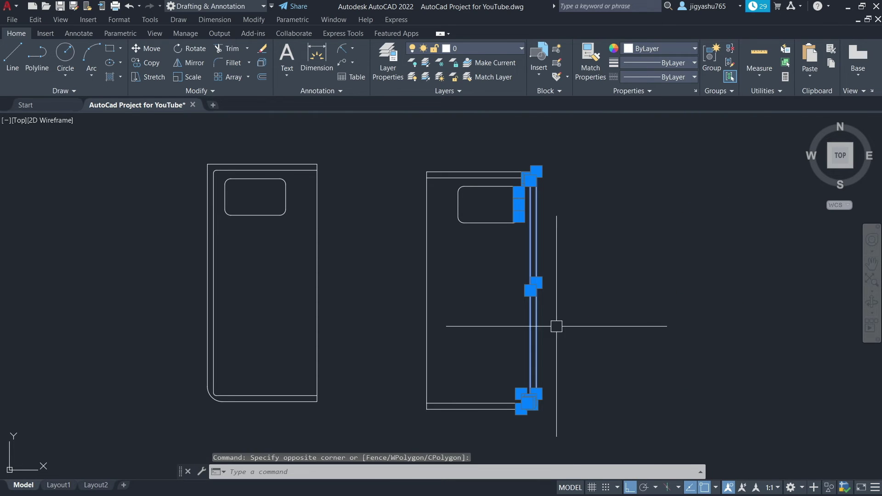
{"action": "key", "text": "Escape"}
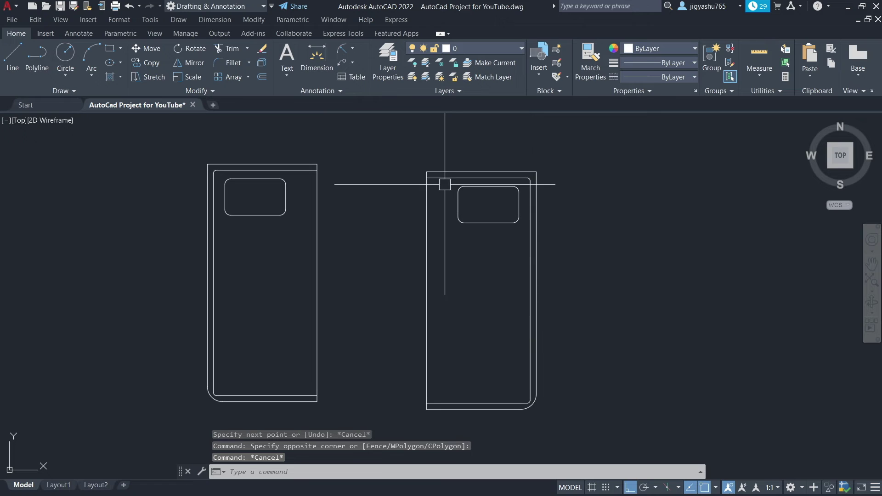
Move the right half's pillow out to the right and select that half's side edge lines
{"action": "left_click", "coordinate": [453, 184]}
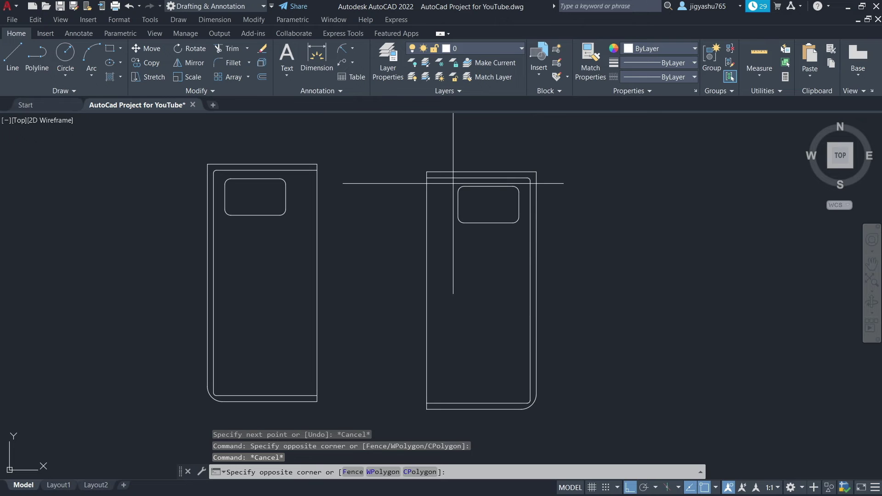
{"action": "left_click", "coordinate": [524, 247]}
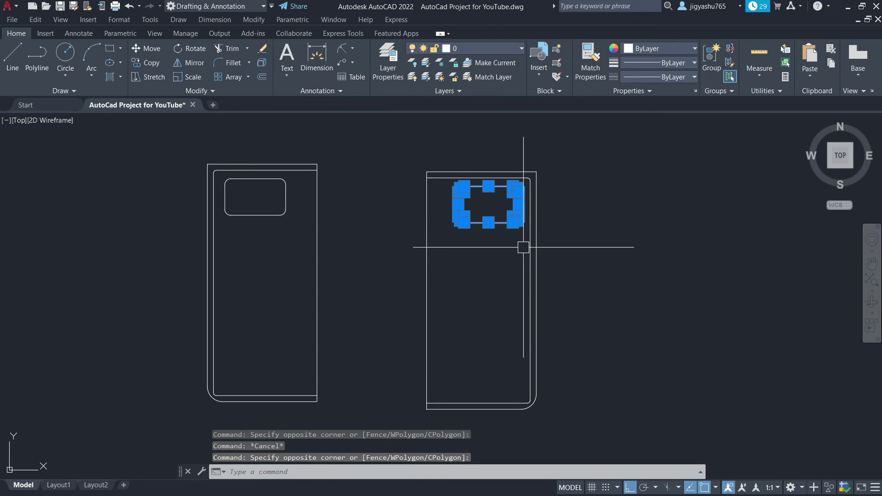
{"action": "left_click", "coordinate": [153, 49]}
{"action": "left_click", "coordinate": [494, 206]}
{"action": "left_click", "coordinate": [637, 205]}
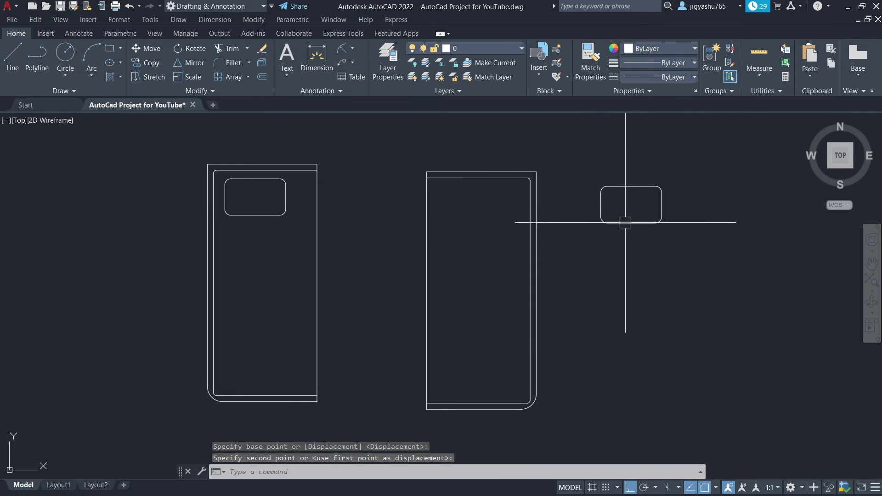
{"action": "key", "text": "Escape"}
{"action": "left_click", "coordinate": [514, 143]}
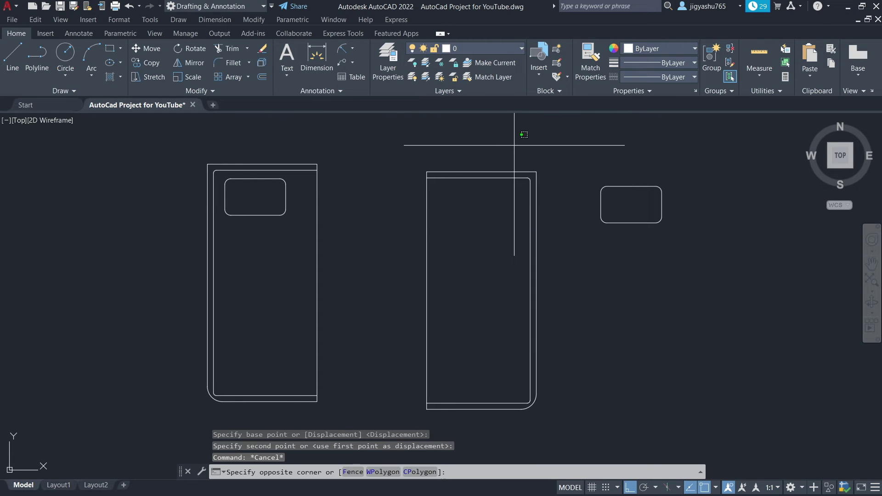
{"action": "left_click", "coordinate": [570, 428]}
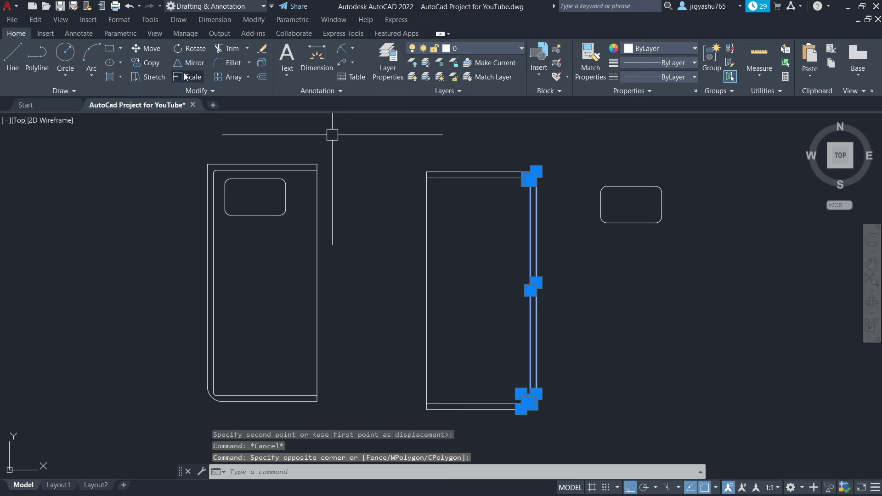
Mirror the right half's side edge lines about a vertical axis through the top-edge midpoint, keeping originals
{"action": "left_click", "coordinate": [195, 63]}
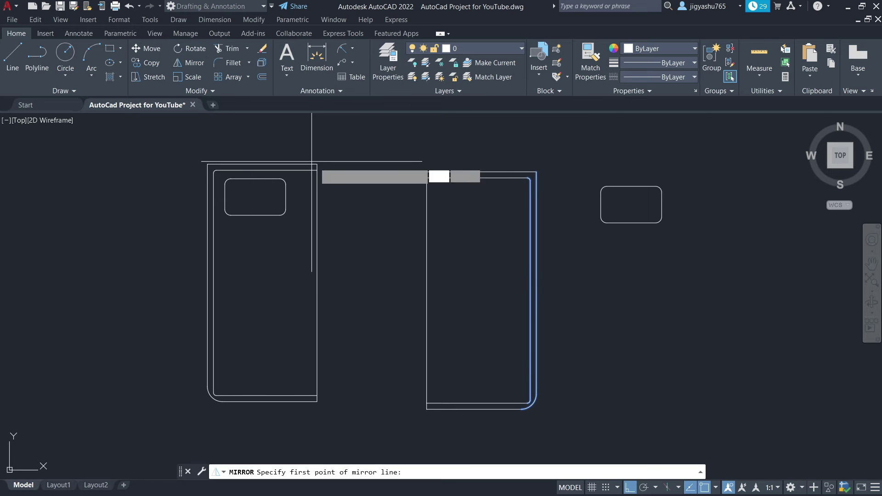
{"action": "left_click", "coordinate": [481, 171]}
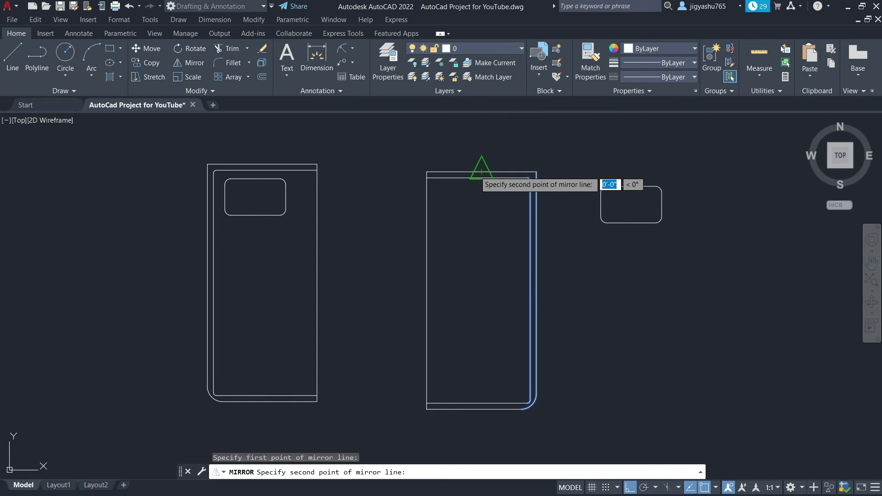
{"action": "left_click", "coordinate": [470, 214]}
{"action": "left_click", "coordinate": [484, 256]}
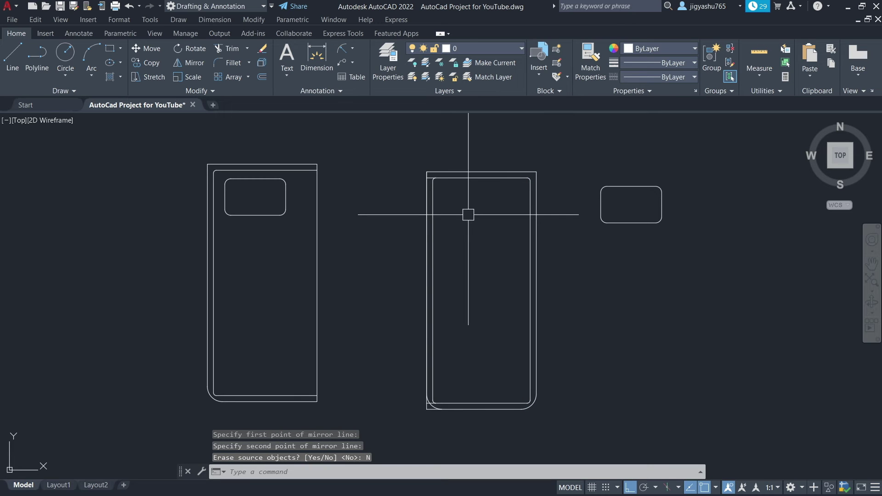
{"action": "scroll", "coordinate": [414, 397], "scroll_direction": "up", "scroll_amount": 5}
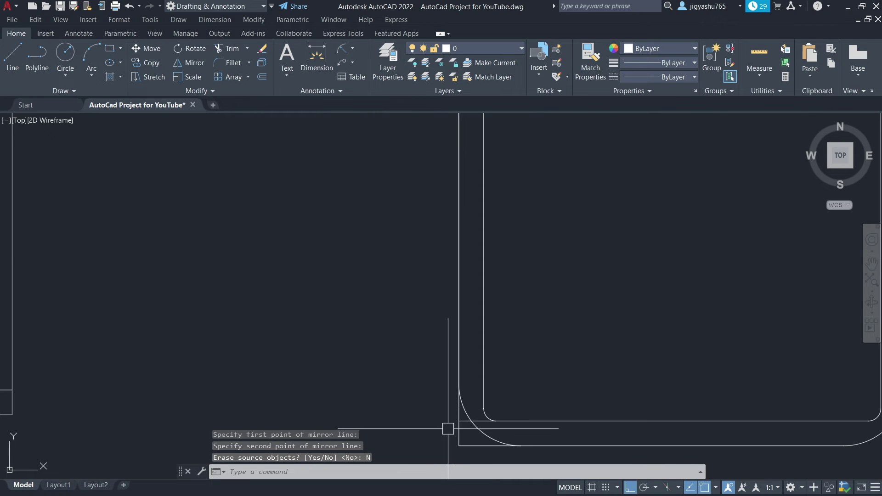
{"action": "left_click", "coordinate": [457, 415]}
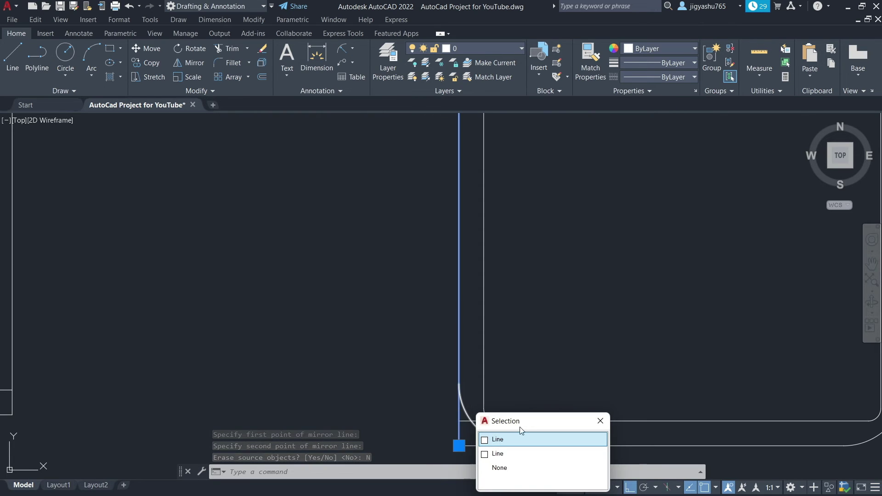
{"action": "left_click", "coordinate": [598, 420]}
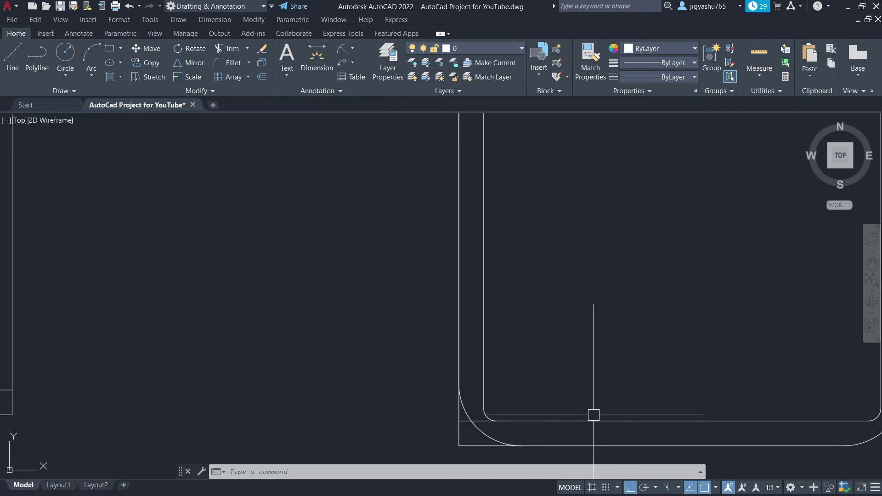
Erase the extra overlapping vertical line at the right bed half's corner
{"action": "left_click", "coordinate": [454, 411]}
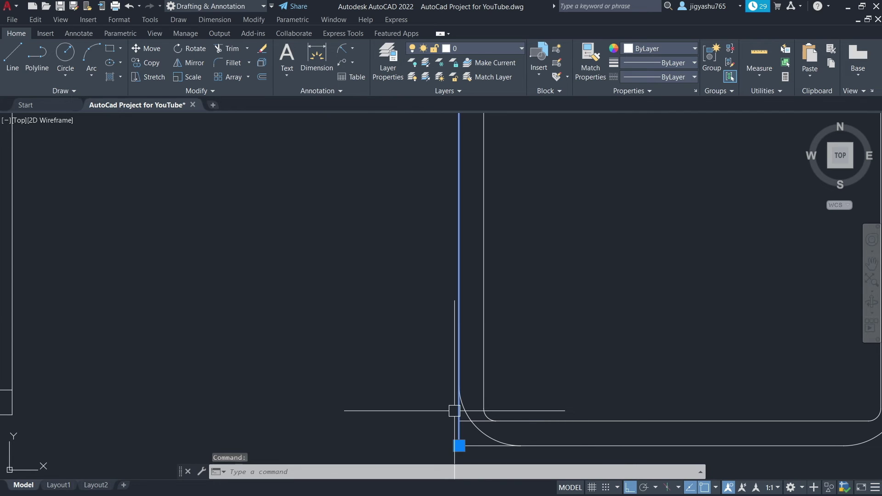
{"action": "key", "text": "Delete"}
{"action": "scroll", "coordinate": [500, 374], "scroll_direction": "down", "scroll_amount": 3}
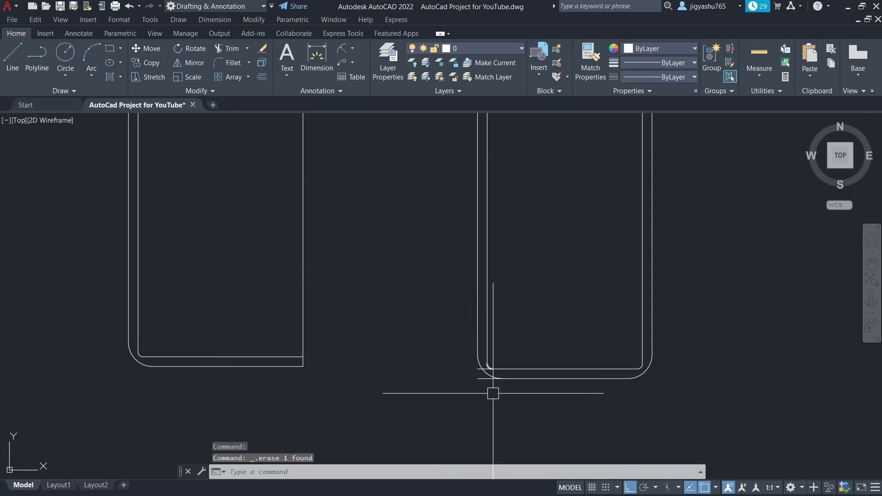
{"action": "scroll", "coordinate": [496, 410], "scroll_direction": "down", "scroll_amount": 2}
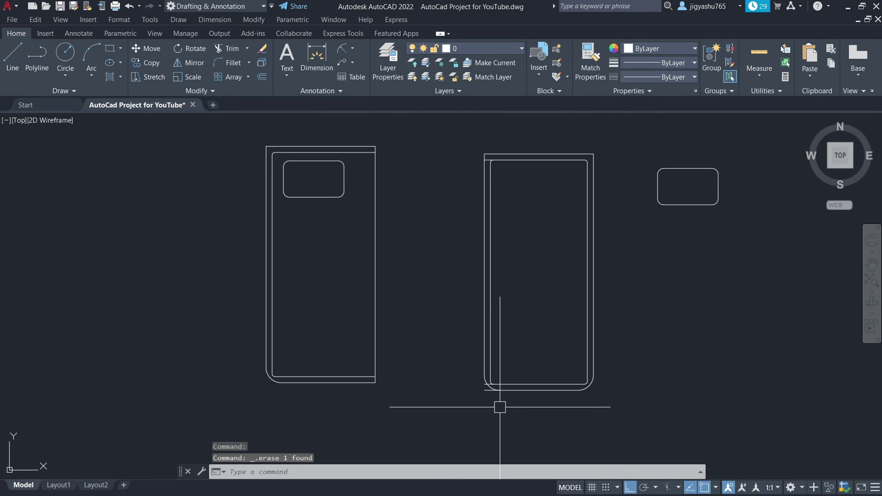
Trim the stray top-edge segment and the leftover bottom-left corner arc
{"action": "left_click", "coordinate": [225, 48]}
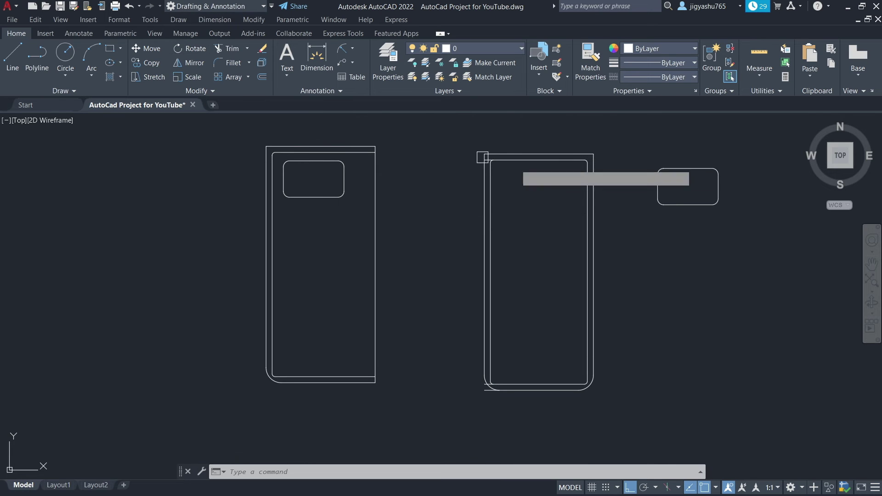
{"action": "scroll", "coordinate": [506, 154], "scroll_direction": "up", "scroll_amount": 2}
{"action": "scroll", "coordinate": [450, 161], "scroll_direction": "up", "scroll_amount": 2}
{"action": "left_click", "coordinate": [431, 162]}
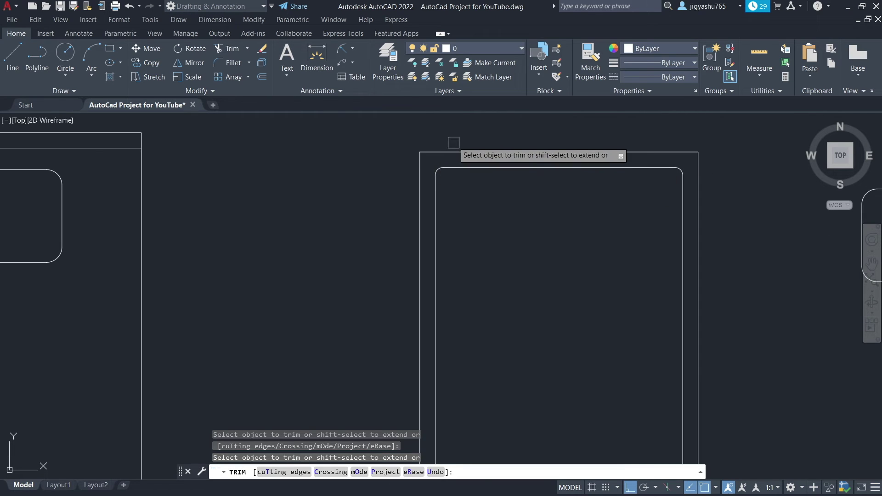
{"action": "scroll", "coordinate": [452, 142], "scroll_direction": "down", "scroll_amount": 3}
{"action": "scroll", "coordinate": [441, 395], "scroll_direction": "up", "scroll_amount": 3}
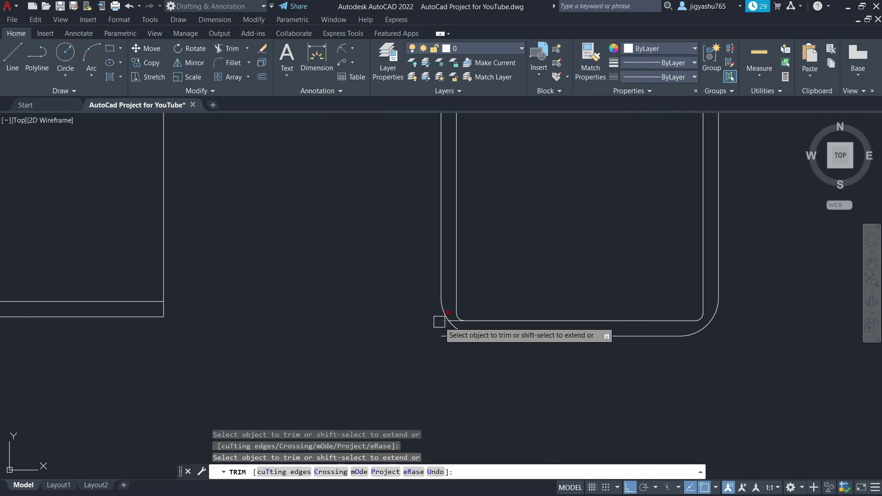
{"action": "scroll", "coordinate": [453, 322], "scroll_direction": "up", "scroll_amount": 5}
{"action": "left_click", "coordinate": [454, 325]}
{"action": "scroll", "coordinate": [505, 247], "scroll_direction": "down", "scroll_amount": 2}
{"action": "scroll", "coordinate": [402, 281], "scroll_direction": "down", "scroll_amount": 3}
{"action": "scroll", "coordinate": [473, 321], "scroll_direction": "down", "scroll_amount": 2}
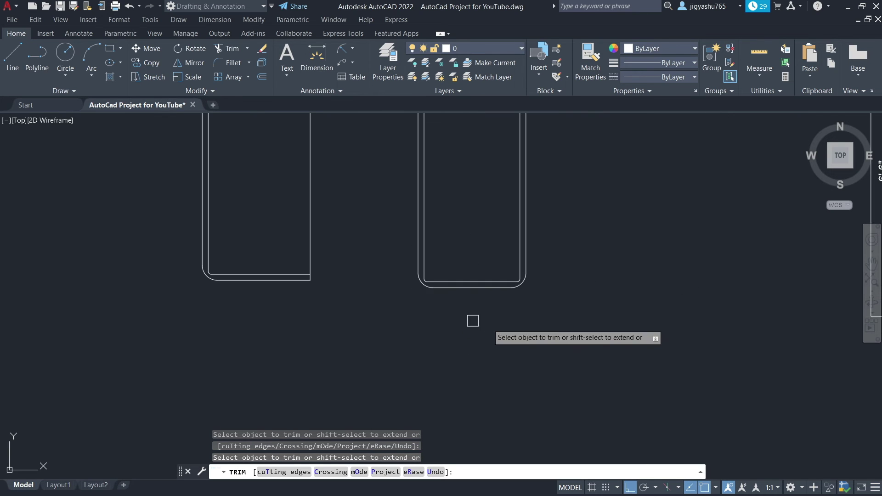
{"action": "scroll", "coordinate": [556, 301], "scroll_direction": "down", "scroll_amount": 1}
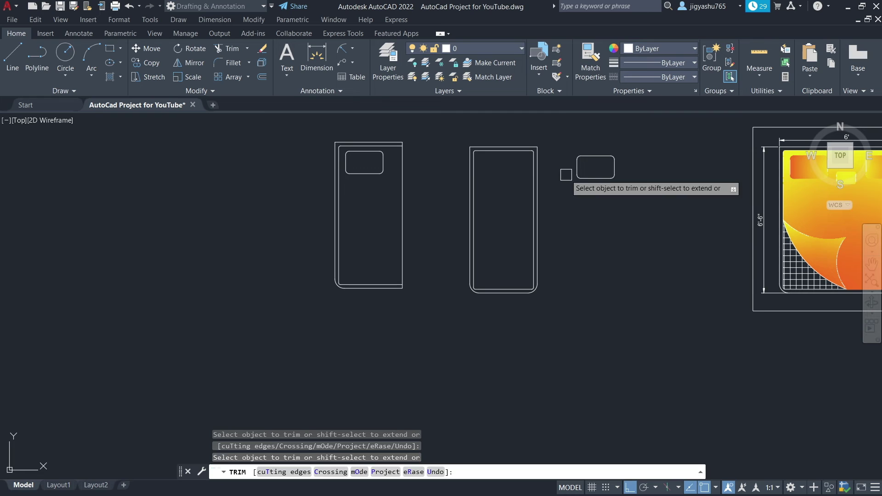
Move the loose rounded pillow rectangle into the right bed, centred near its top edge
{"action": "key", "text": "Escape"}
{"action": "left_click", "coordinate": [565, 143]}
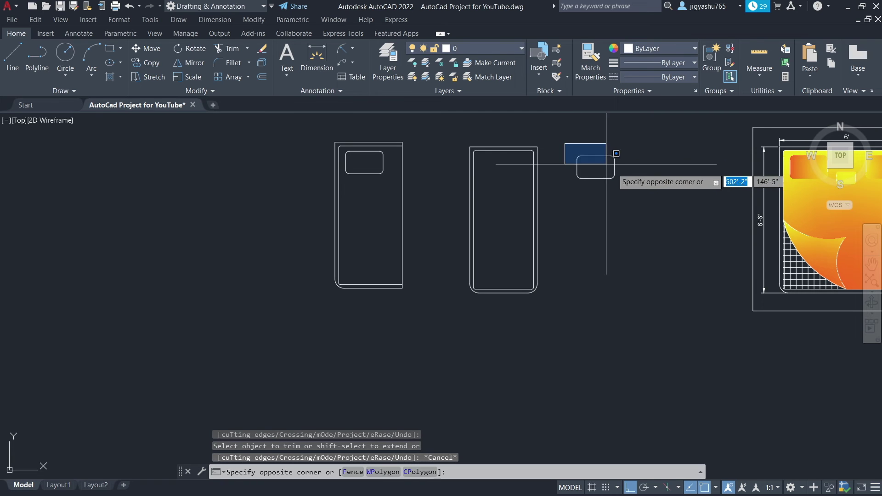
{"action": "left_click", "coordinate": [641, 207]}
{"action": "left_click", "coordinate": [156, 49]}
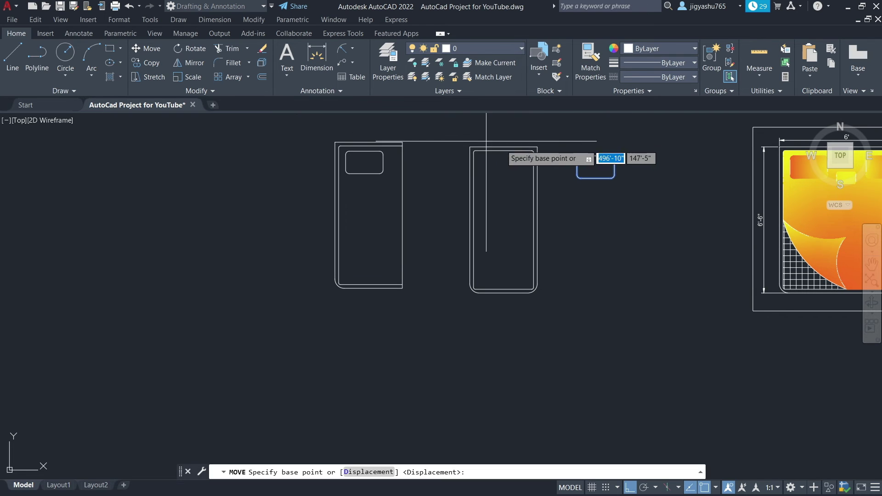
{"action": "left_click", "coordinate": [595, 156]}
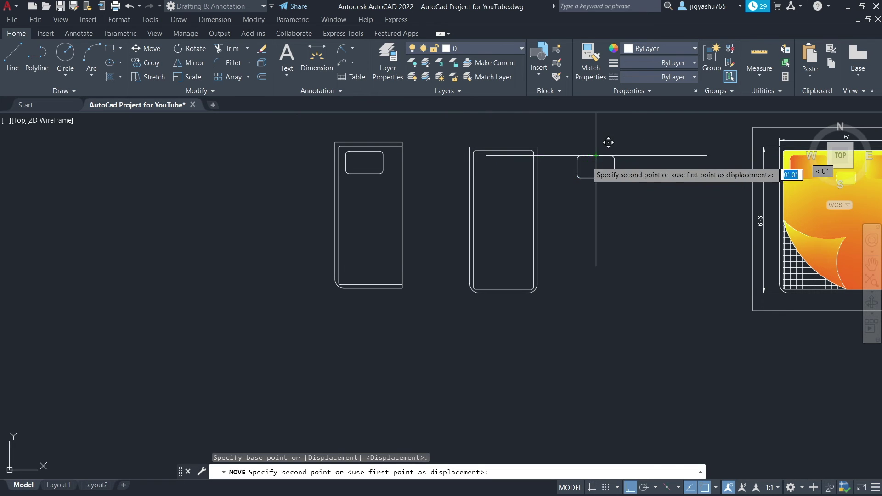
{"action": "scroll", "coordinate": [521, 166], "scroll_direction": "up", "scroll_amount": 4}
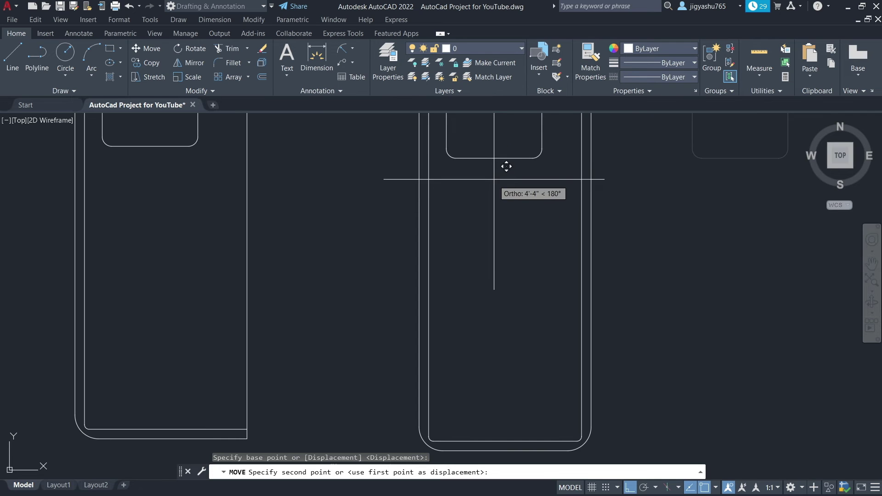
{"action": "scroll", "coordinate": [506, 167], "scroll_direction": "down", "scroll_amount": 4}
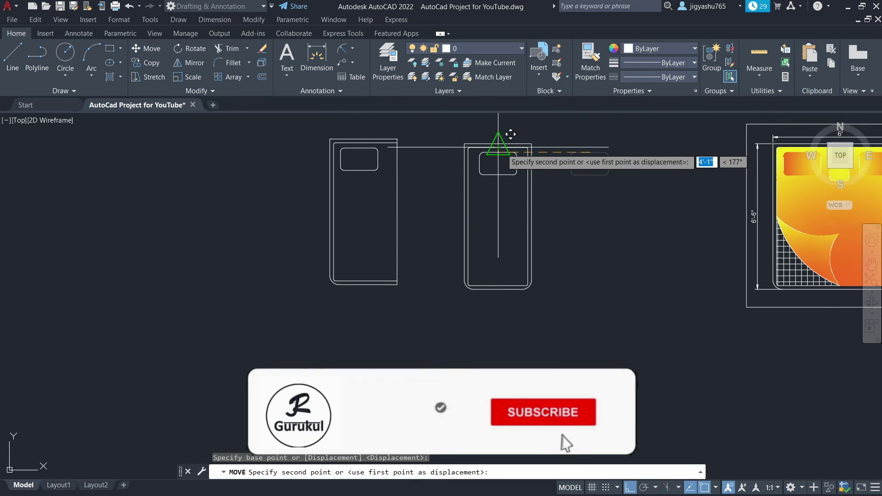
{"action": "left_click", "coordinate": [498, 151]}
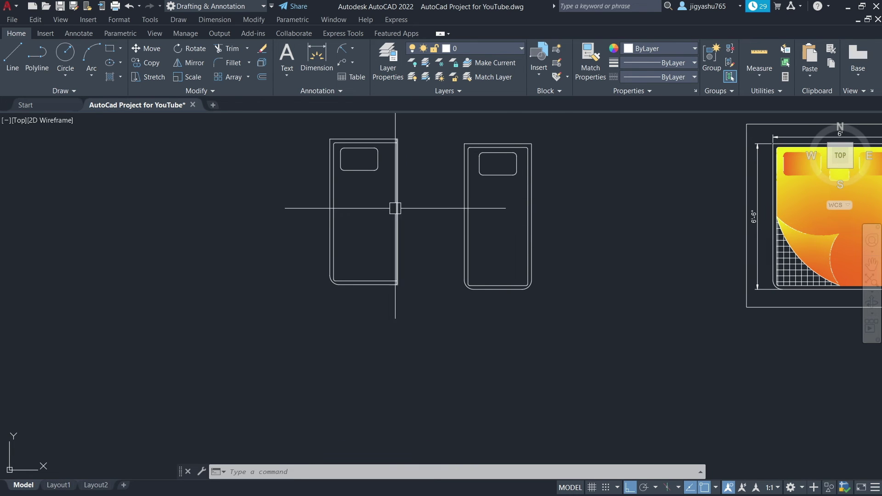
Erase the left bed half together with its pillow (18 objects)
{"action": "left_click", "coordinate": [315, 133]}
{"action": "left_click", "coordinate": [418, 305]}
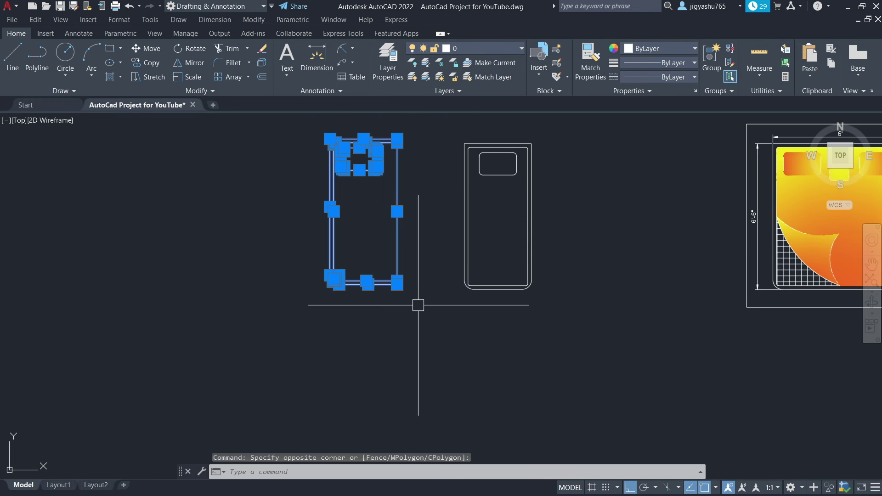
{"action": "key", "text": "Delete"}
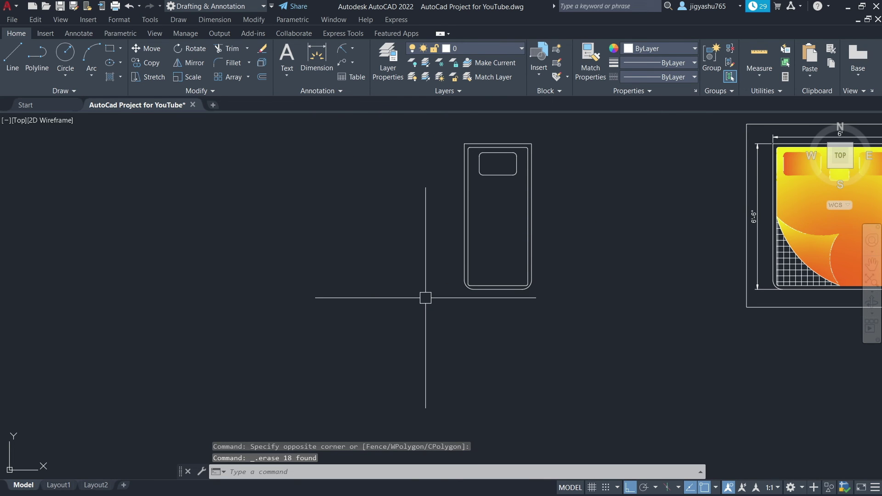
{"action": "scroll", "coordinate": [489, 246], "scroll_direction": "up", "scroll_amount": 2}
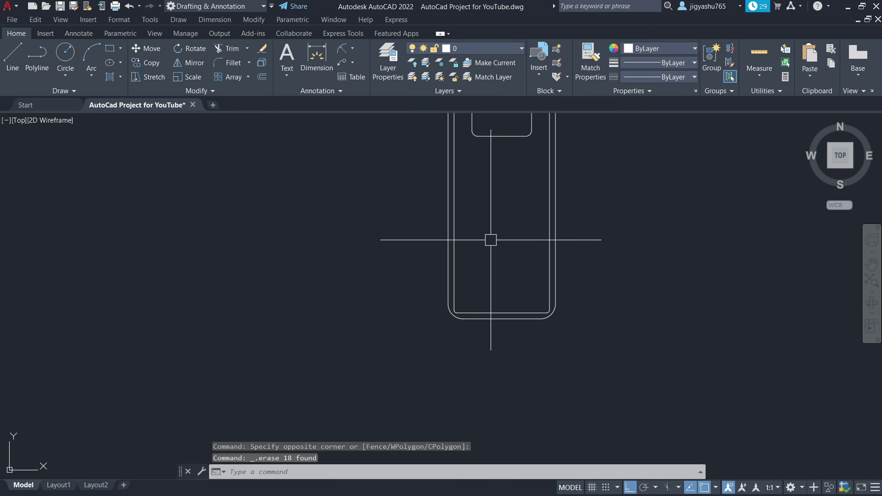
{"action": "scroll", "coordinate": [492, 239], "scroll_direction": "down", "scroll_amount": 2}
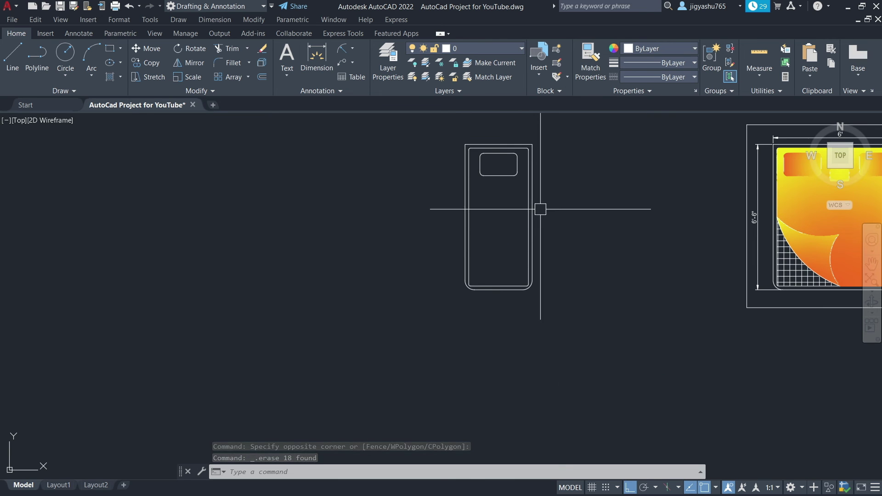
{"action": "scroll", "coordinate": [513, 132], "scroll_direction": "up", "scroll_amount": 2}
{"action": "scroll", "coordinate": [514, 137], "scroll_direction": "up", "scroll_amount": 2}
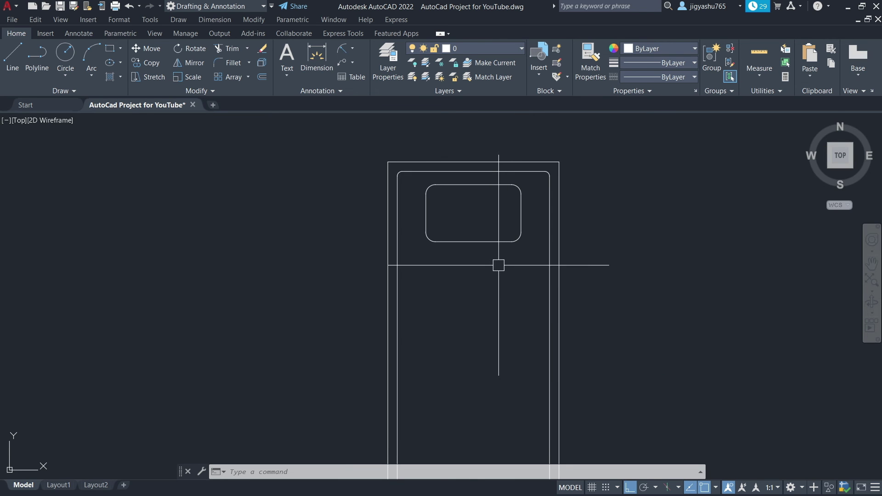
{"action": "scroll", "coordinate": [461, 112], "scroll_direction": "down", "scroll_amount": 2}
Fill the mattress area with a GR_CURVED yellow-to-orange gradient hatch
{"action": "left_click", "coordinate": [110, 77]}
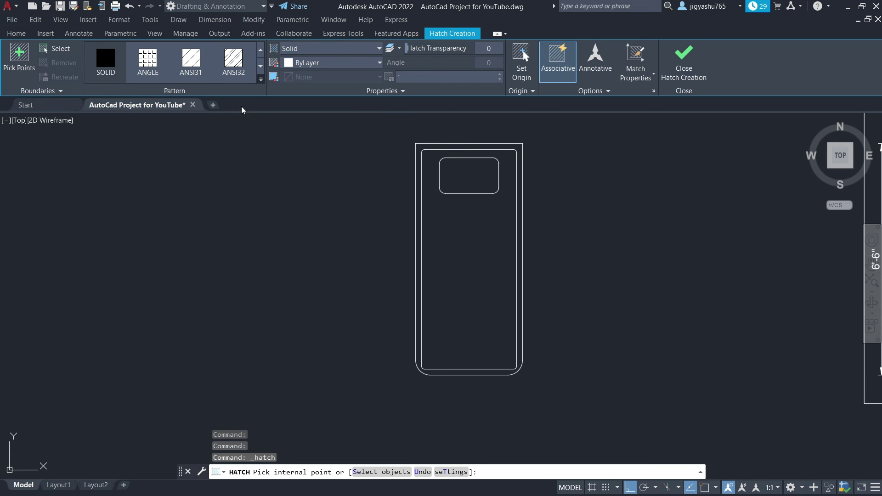
{"action": "left_click", "coordinate": [261, 79]}
{"action": "scroll", "coordinate": [178, 117], "scroll_direction": "down", "scroll_amount": 3}
{"action": "scroll", "coordinate": [182, 133], "scroll_direction": "down", "scroll_amount": 3}
{"action": "scroll", "coordinate": [183, 145], "scroll_direction": "down", "scroll_amount": 3}
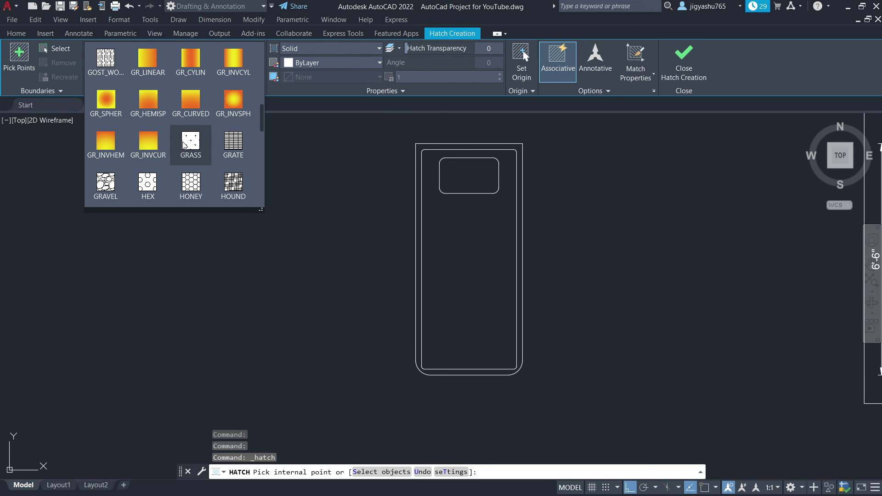
{"action": "left_click", "coordinate": [197, 99]}
{"action": "left_click", "coordinate": [480, 240]}
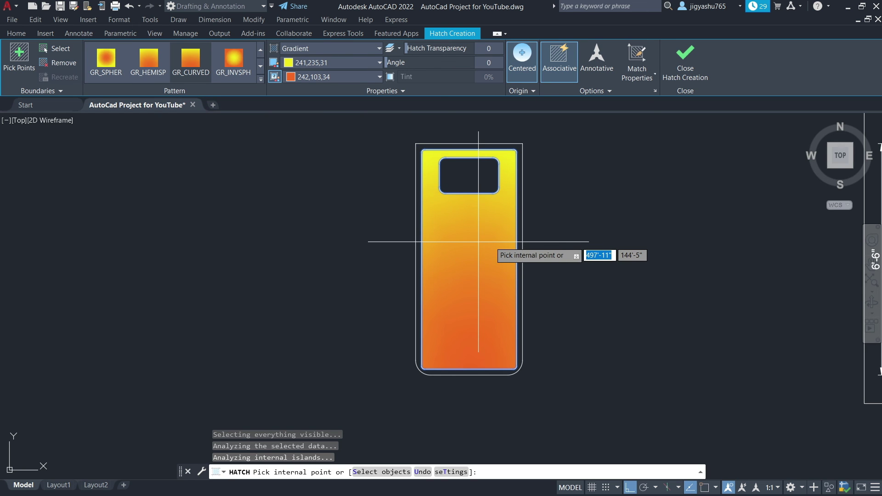
{"action": "key", "text": "Escape"}
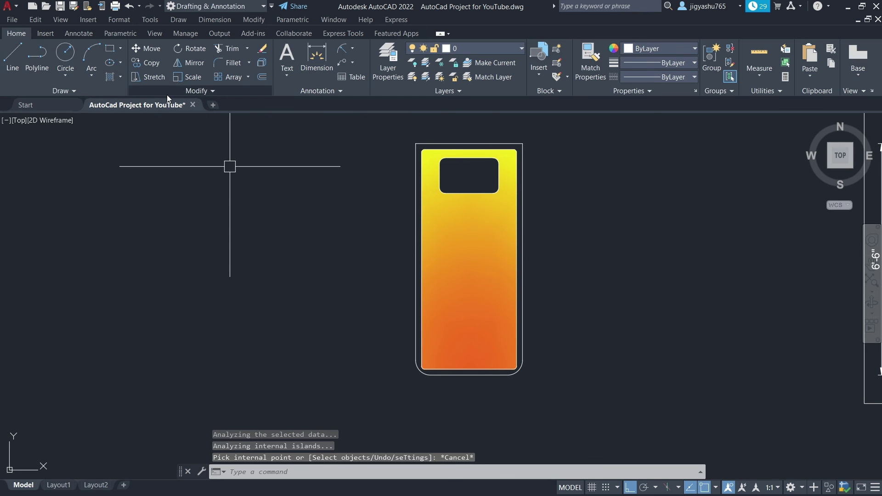
Fill the pillow with a GR_SPHER yellow-to-orange spherical gradient hatch
{"action": "left_click", "coordinate": [110, 77]}
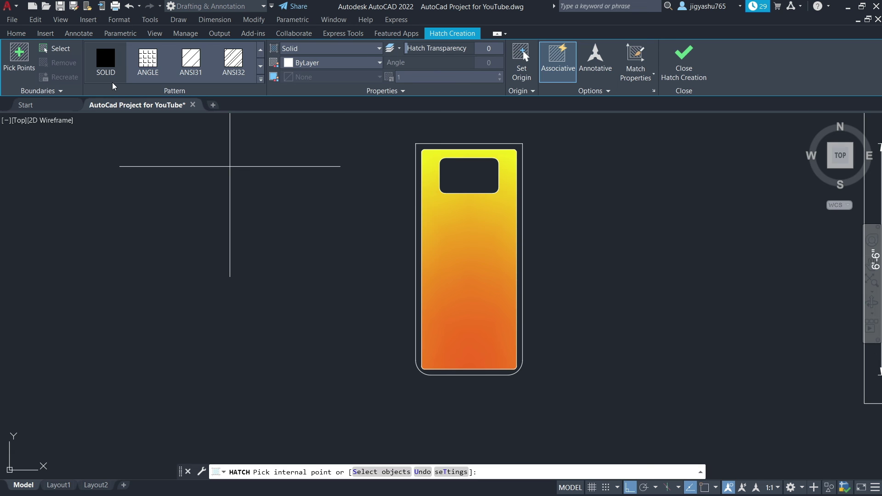
{"action": "left_click", "coordinate": [260, 79]}
{"action": "scroll", "coordinate": [172, 137], "scroll_direction": "down", "scroll_amount": 3}
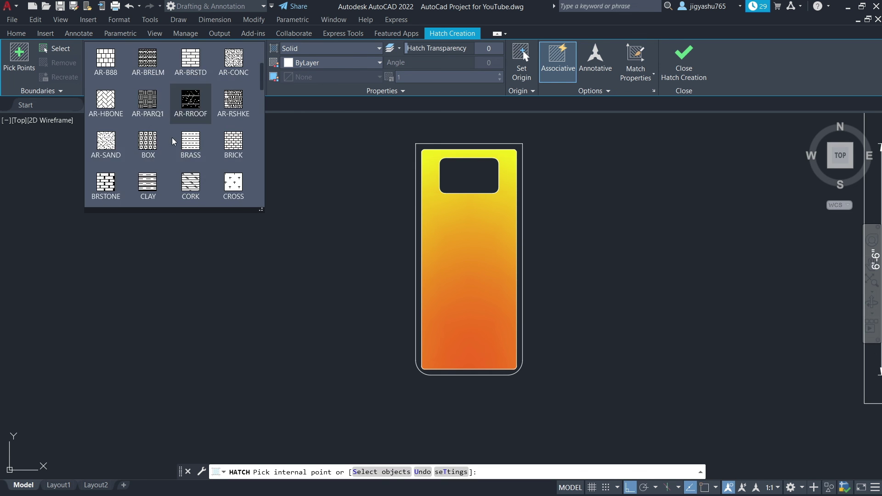
{"action": "scroll", "coordinate": [174, 139], "scroll_direction": "down", "scroll_amount": 2}
{"action": "scroll", "coordinate": [174, 139], "scroll_direction": "down", "scroll_amount": 1}
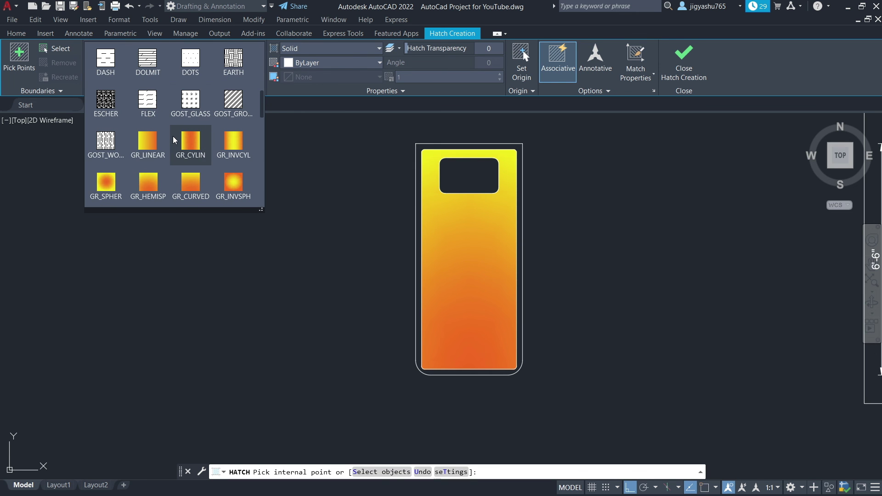
{"action": "left_click", "coordinate": [112, 185]}
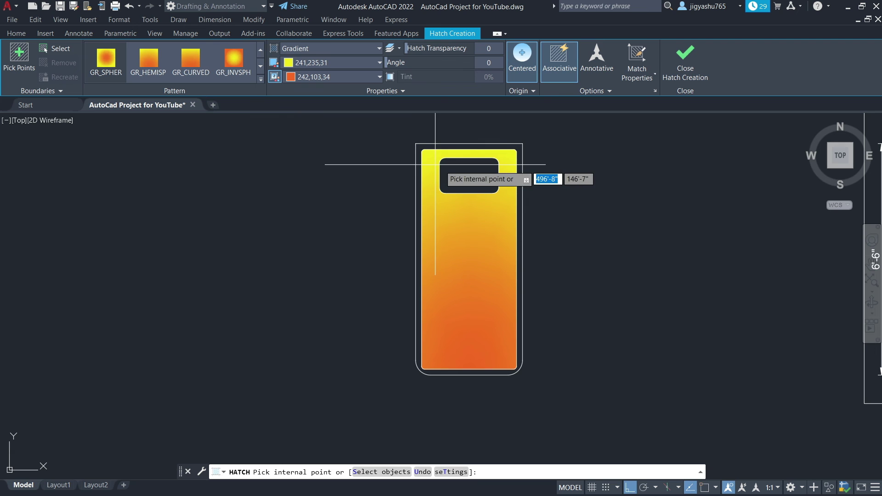
{"action": "left_click", "coordinate": [470, 175]}
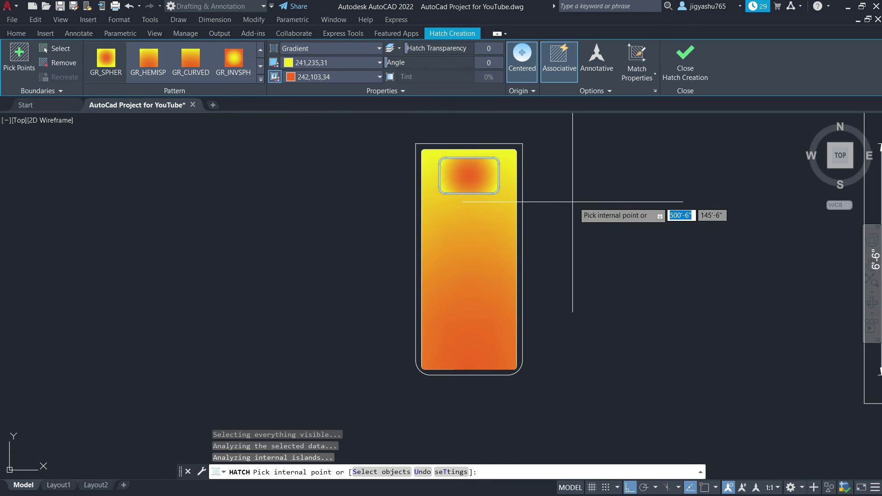
{"action": "key", "text": "Escape"}
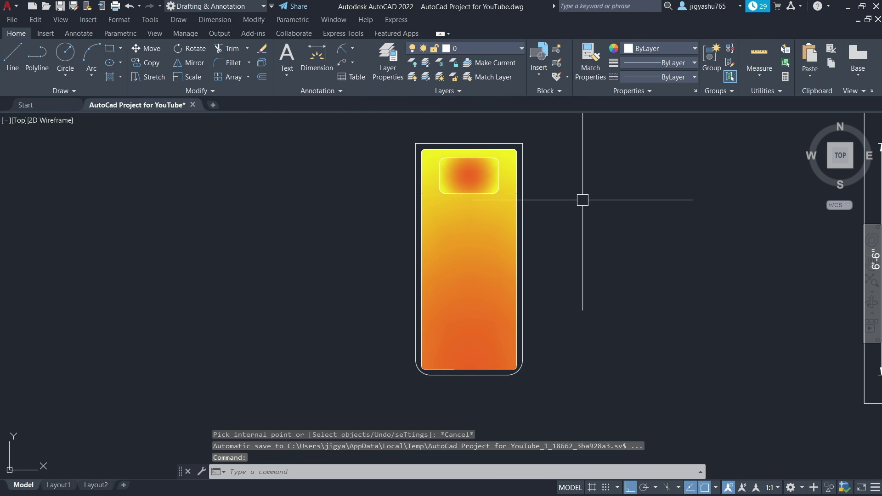
{"action": "scroll", "coordinate": [582, 197], "scroll_direction": "down", "scroll_amount": 2}
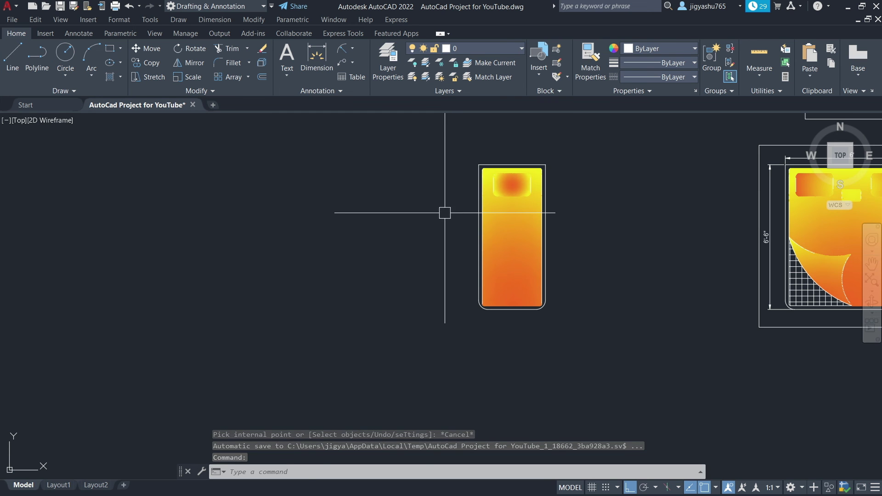
Copy the whole gradient-filled bed and place the copy to its left
{"action": "scroll", "coordinate": [378, 213], "scroll_direction": "down", "scroll_amount": 2}
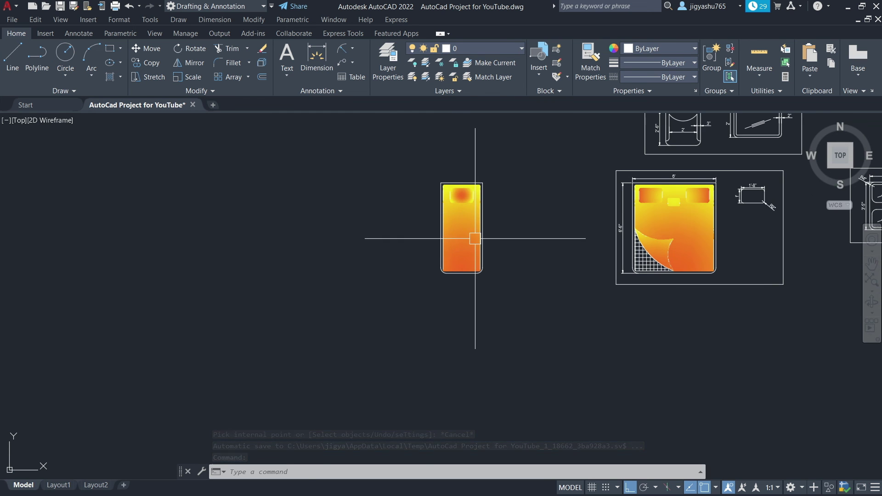
{"action": "scroll", "coordinate": [460, 203], "scroll_direction": "up", "scroll_amount": 4}
{"action": "left_click", "coordinate": [378, 138]}
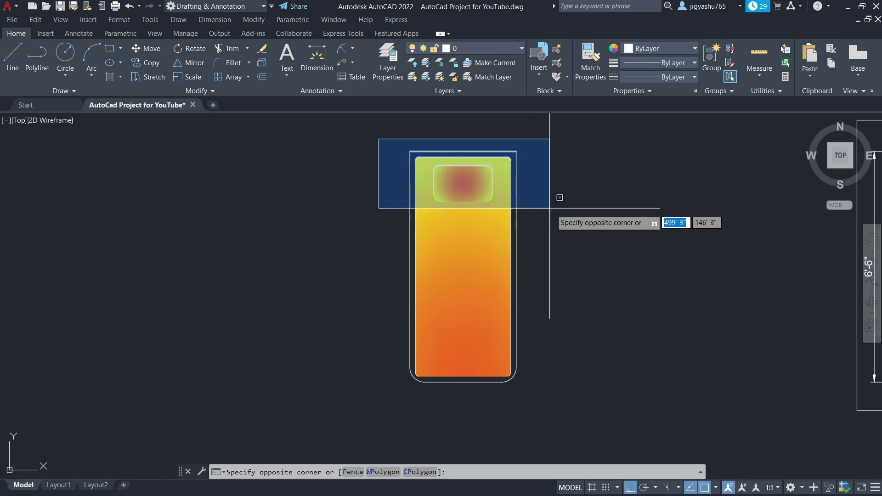
{"action": "left_click", "coordinate": [541, 415]}
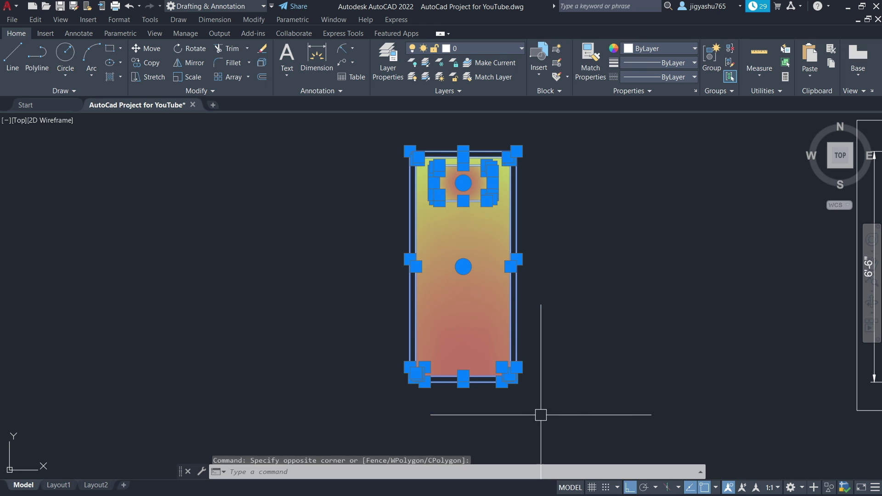
{"action": "left_click", "coordinate": [150, 61]}
{"action": "left_click", "coordinate": [479, 265]}
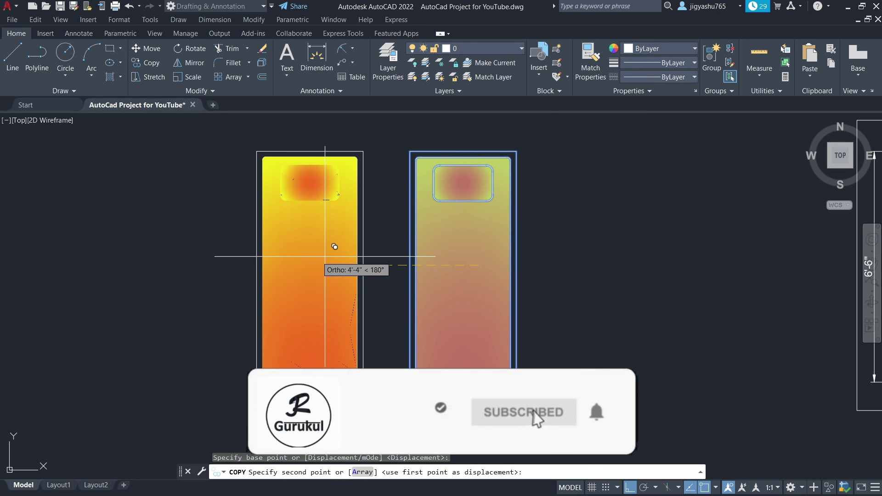
{"action": "left_click", "coordinate": [304, 244]}
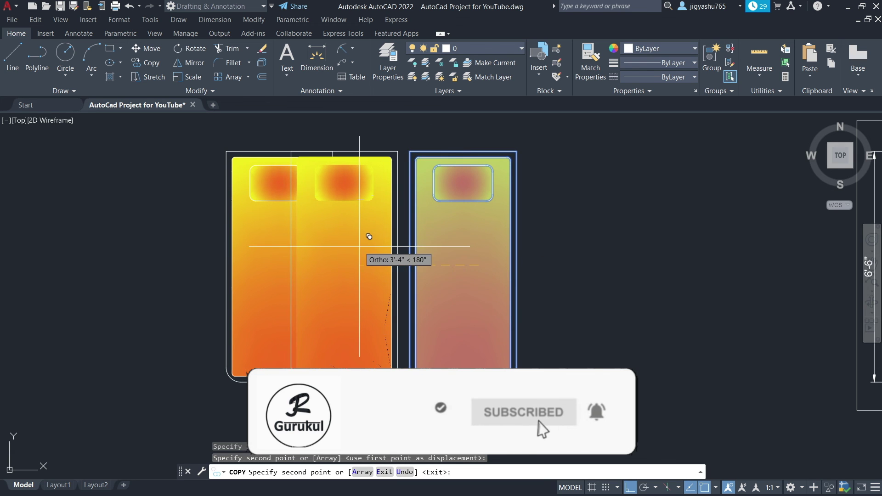
{"action": "key", "text": "Escape"}
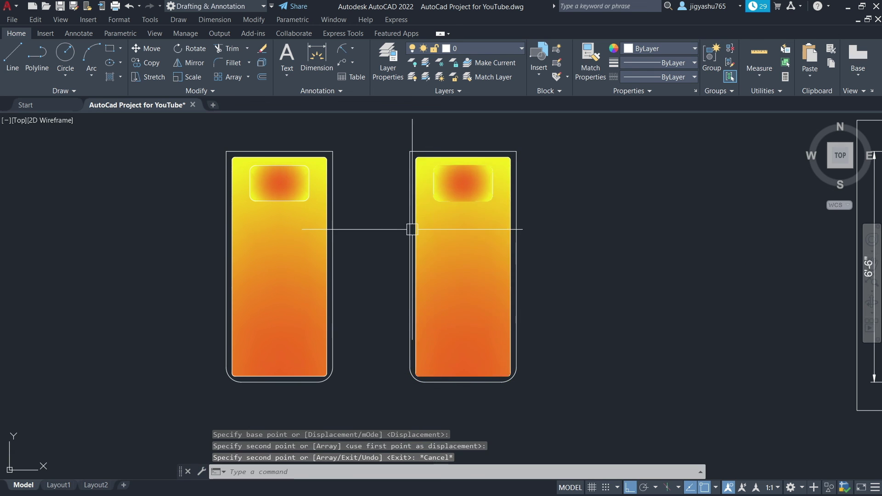